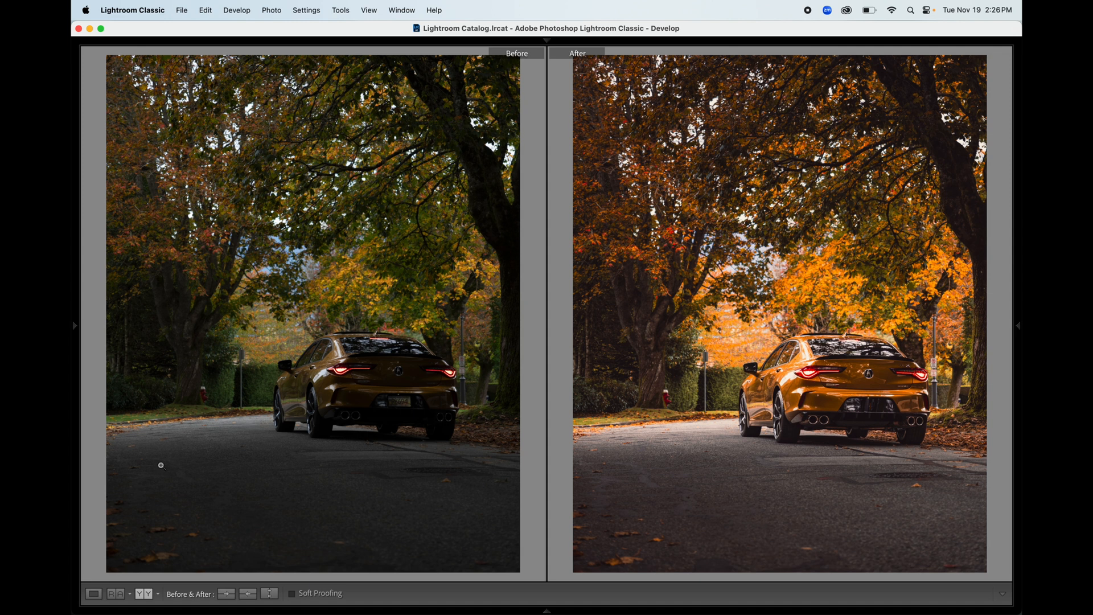
Step: Leave the Before & After comparison and show the car photo alone in Loupe view
{"action": "left_click", "coordinate": [94, 595]}
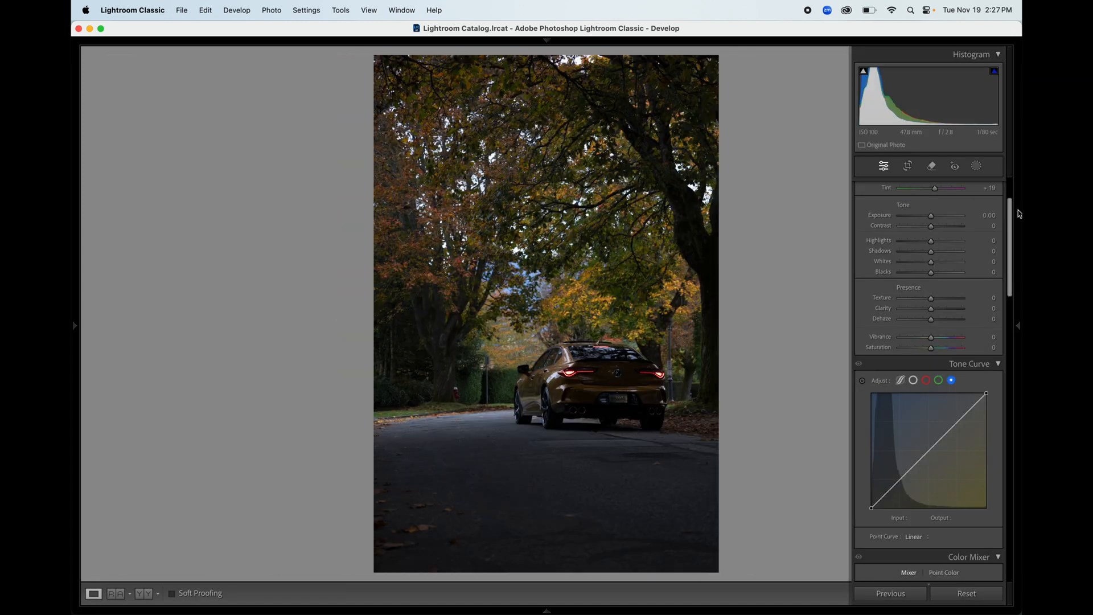
Step: Enable lens profile corrections (Sigma 18-50mm F2.8) and chromatic aberration removal in Lens Corrections
{"action": "left_click_drag", "start_coordinate": [1012, 225], "coordinate": [1012, 233]}
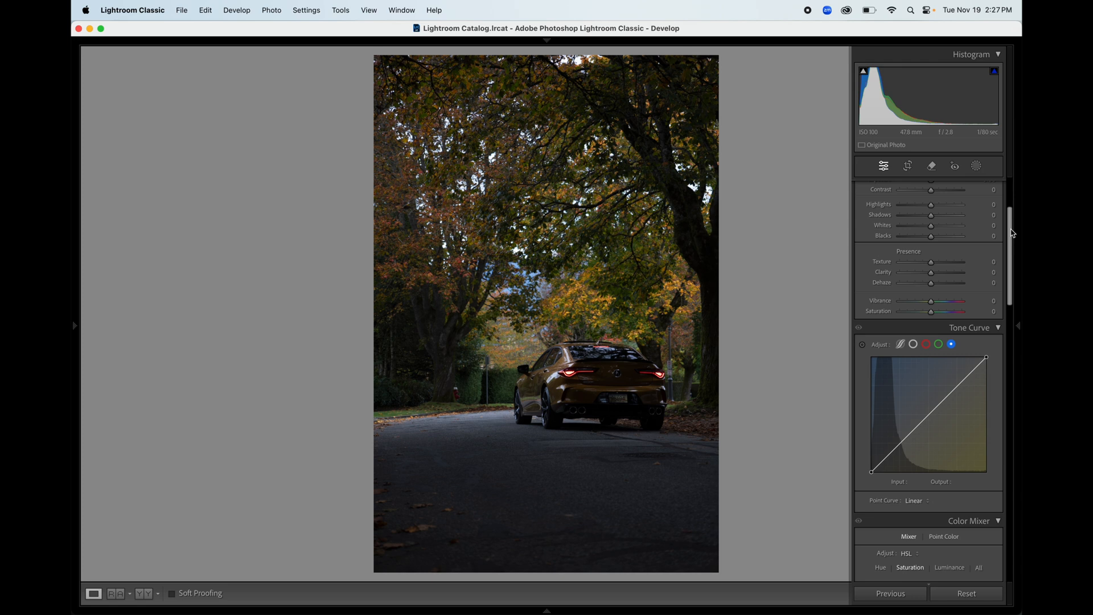
{"action": "left_click_drag", "start_coordinate": [1012, 233], "coordinate": [1012, 423]}
{"action": "left_click", "coordinate": [911, 429]}
{"action": "left_click", "coordinate": [911, 419]}
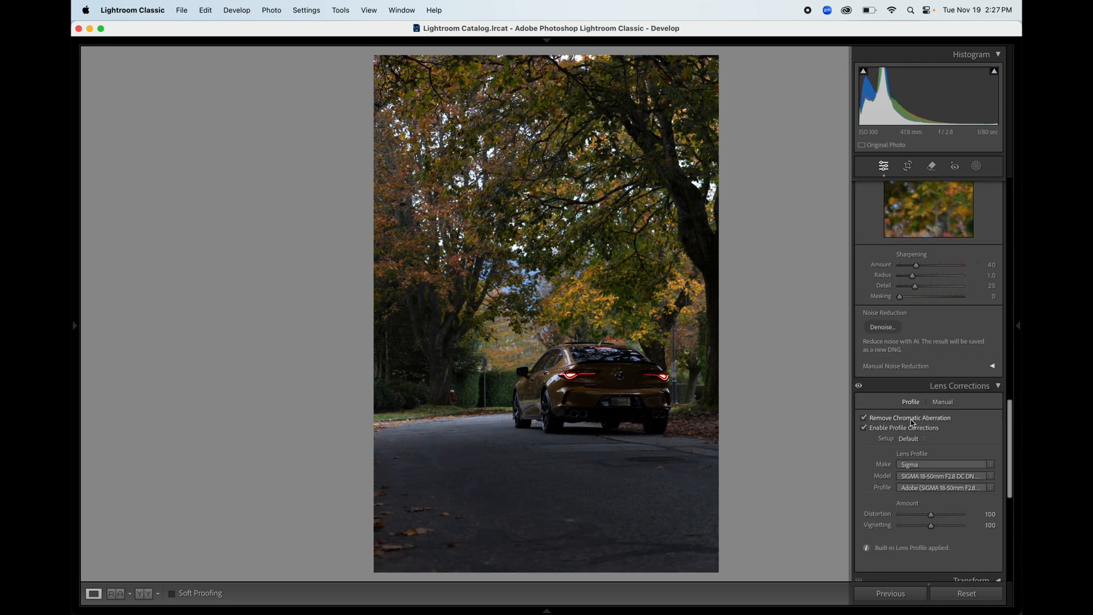
{"action": "scroll", "coordinate": [911, 422], "scroll_direction": "up", "scroll_amount": 15}
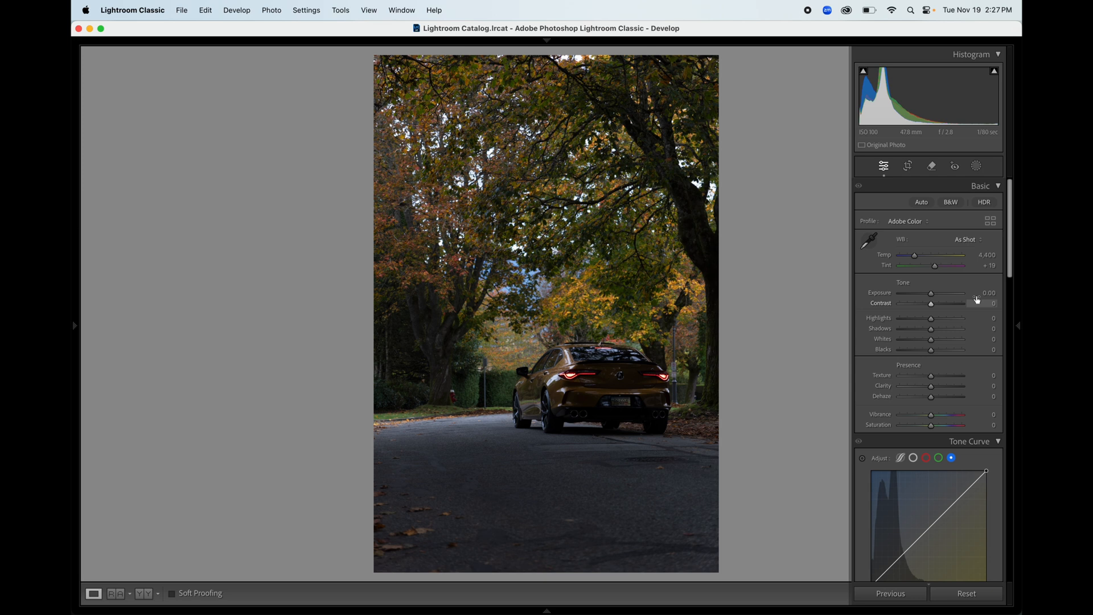
Step: Raise Exposure to +1.20, pull Highlights down to −31 and lift Shadows to +70
{"action": "left_click_drag", "start_coordinate": [931, 295], "coordinate": [940, 294]}
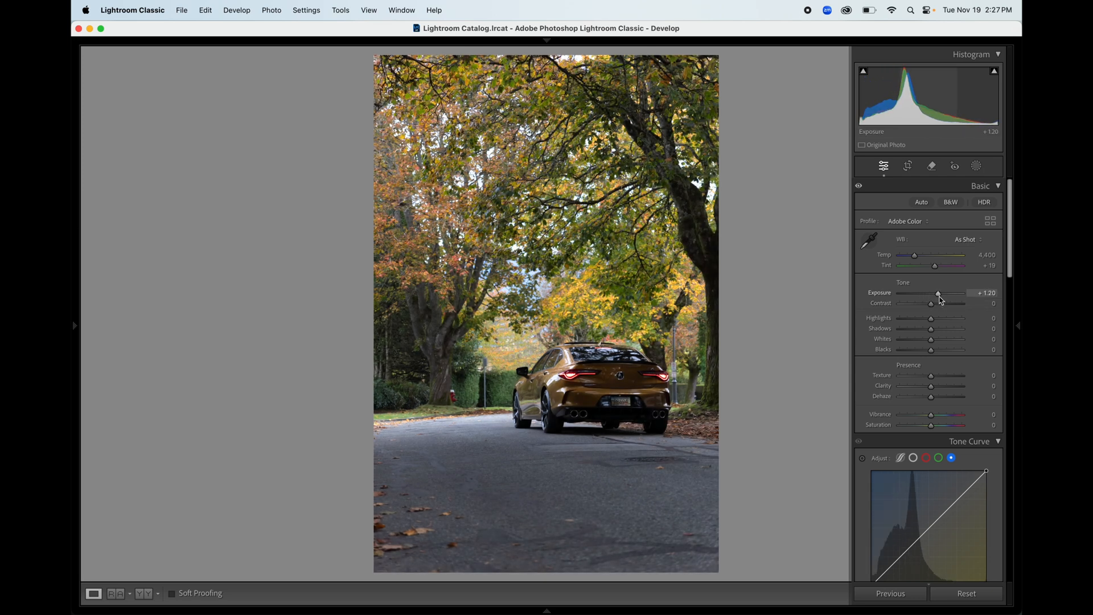
{"action": "mouse_move", "coordinate": [1019, 325]}
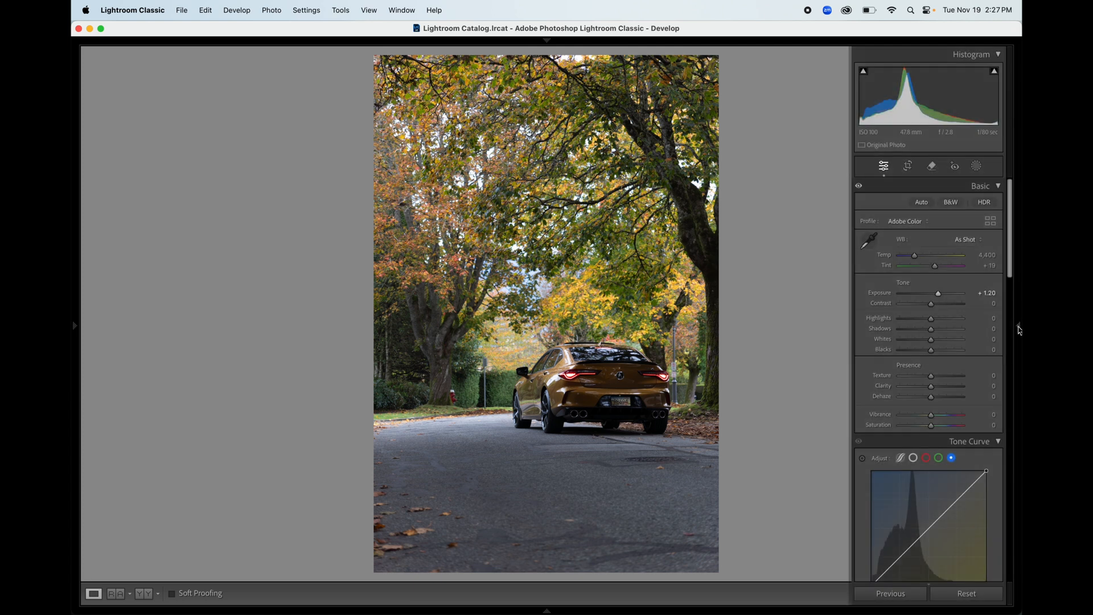
{"action": "left_click", "coordinate": [1019, 328]}
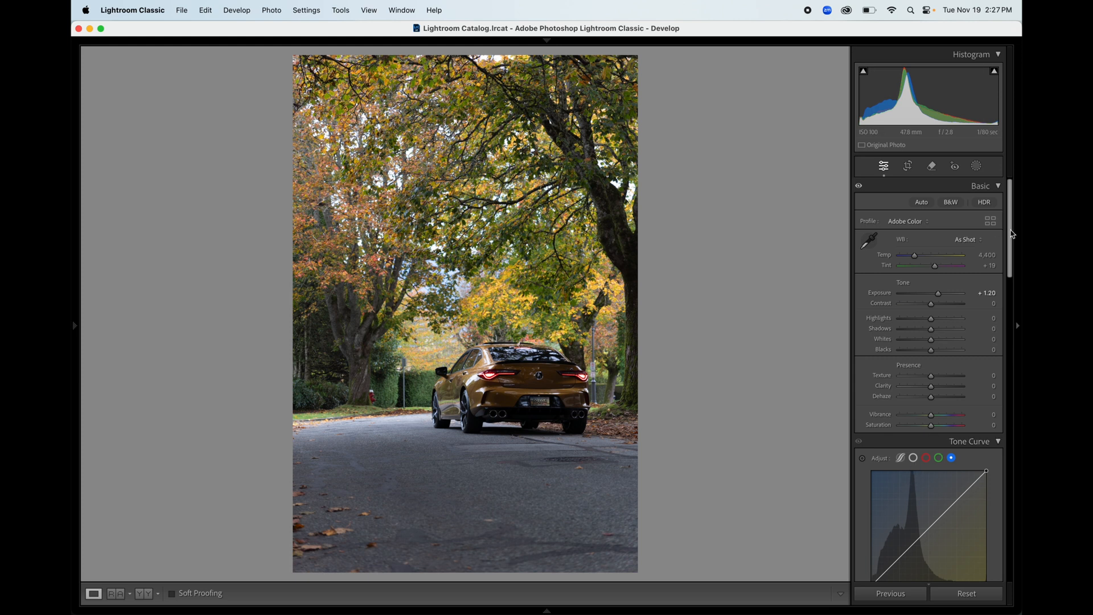
{"action": "left_click_drag", "start_coordinate": [1009, 233], "coordinate": [1010, 257]}
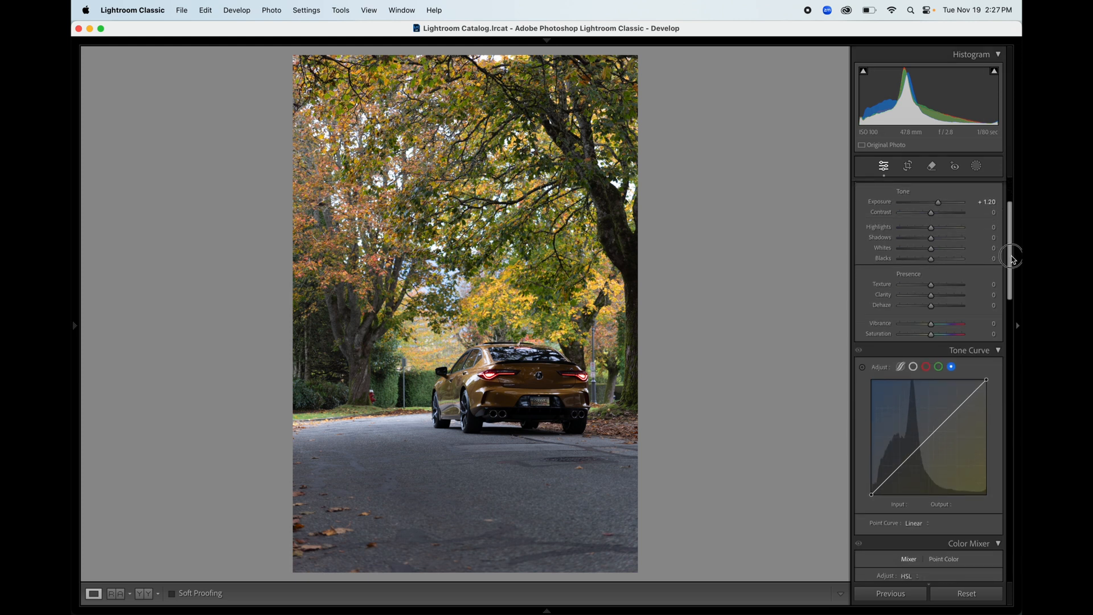
{"action": "left_click", "coordinate": [923, 229]}
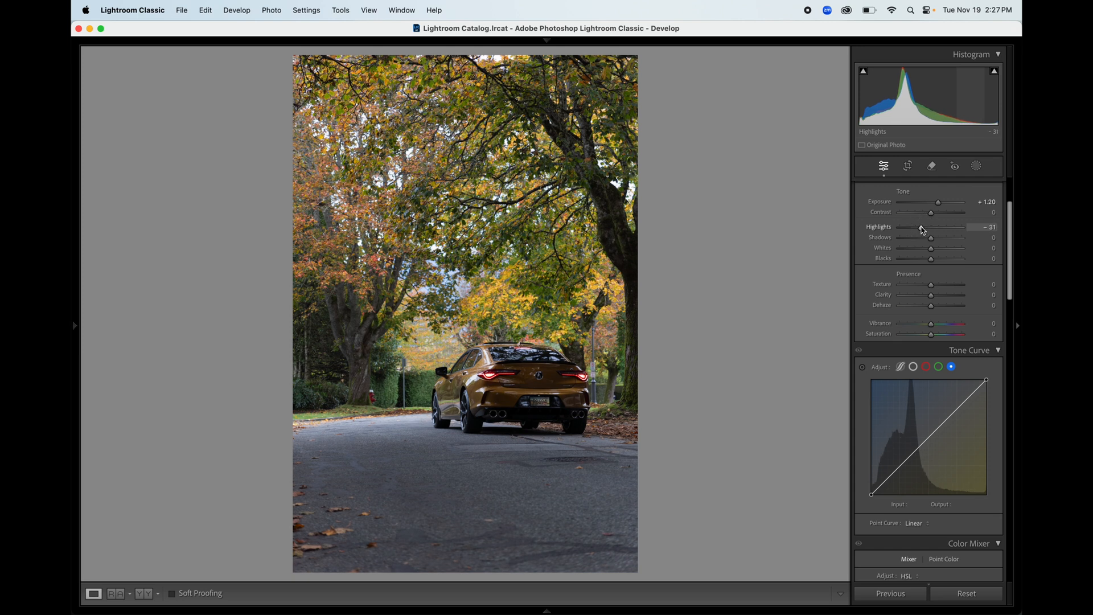
{"action": "left_click_drag", "start_coordinate": [934, 240], "coordinate": [958, 248]}
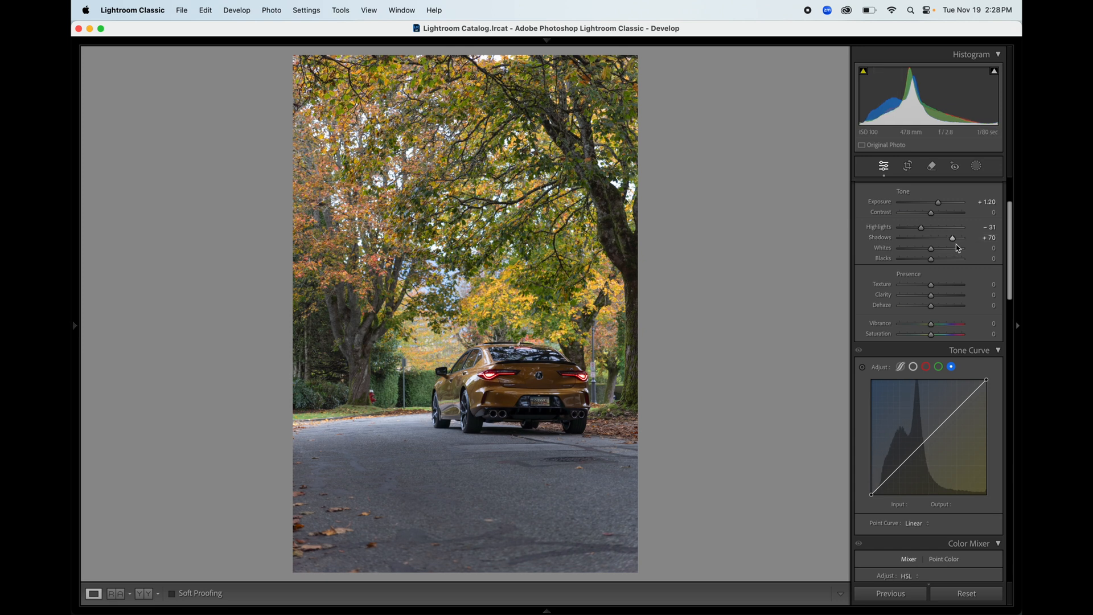
Step: Set Whites to +9 and Blacks to −10 while watching the clipping preview
{"action": "left_click_drag", "start_coordinate": [932, 249], "coordinate": [937, 255]}
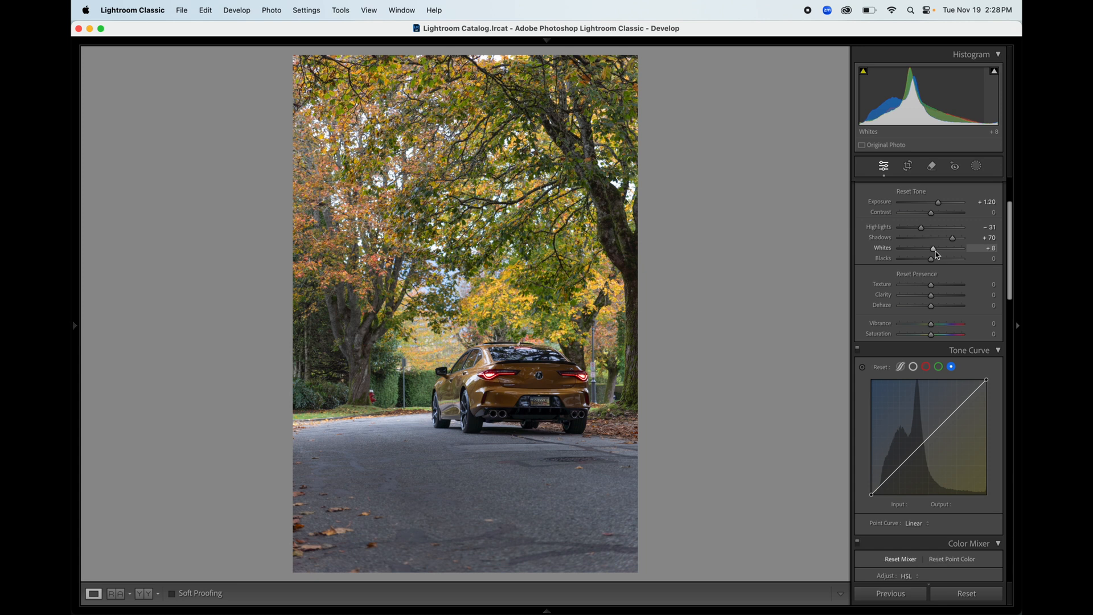
{"action": "left_click", "coordinate": [934, 249], "text": "alt"}
{"action": "left_click_drag", "start_coordinate": [936, 252], "coordinate": [937, 261]}
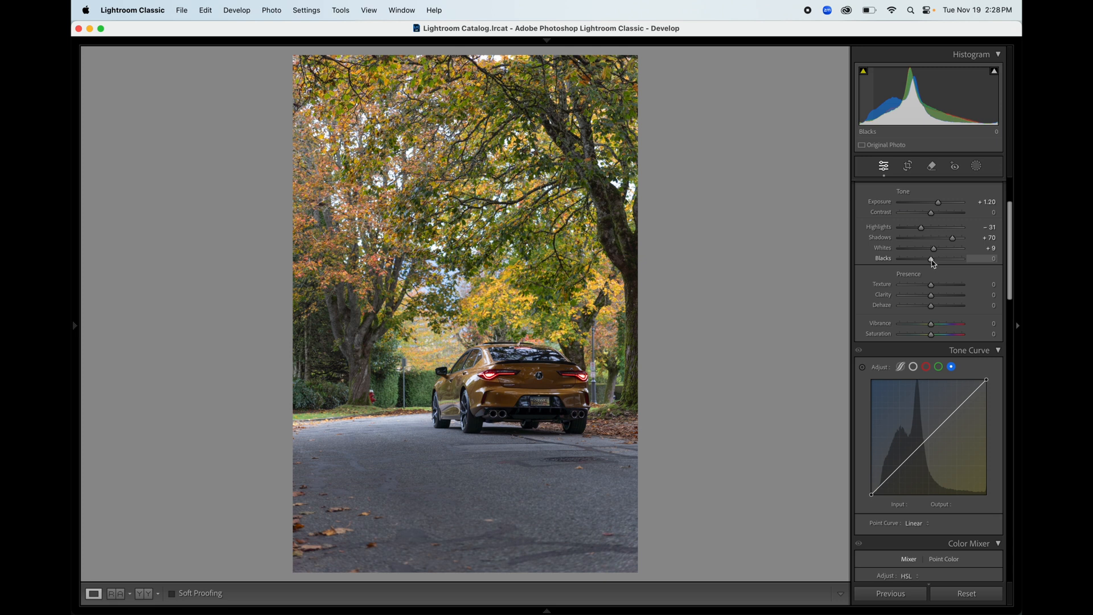
{"action": "key", "text": "alt"}
{"action": "left_click_drag", "start_coordinate": [932, 260], "coordinate": [933, 260]}
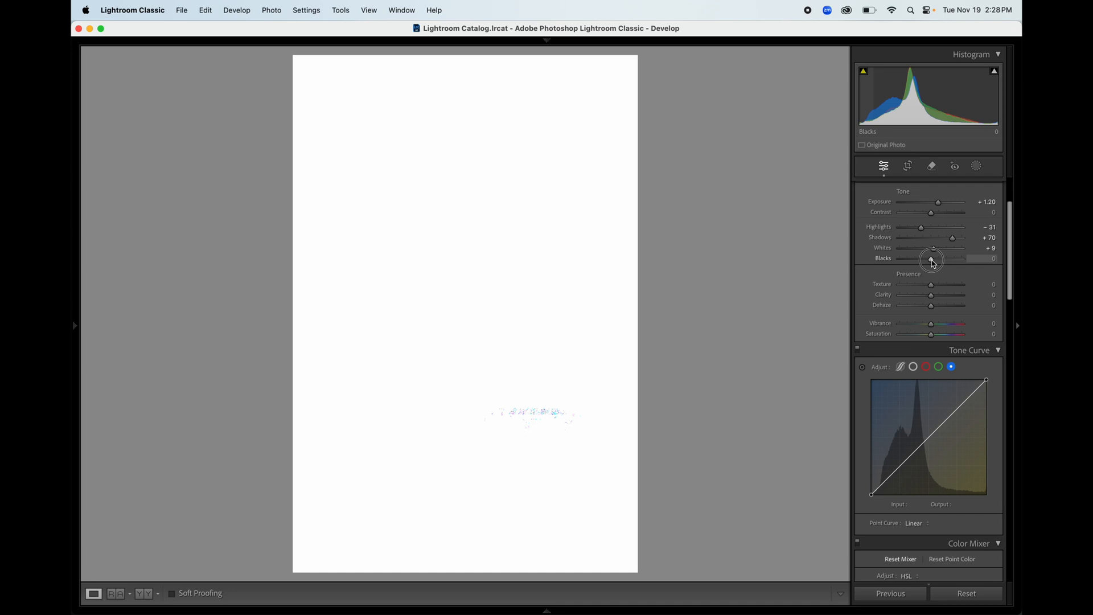
{"action": "left_click_drag", "start_coordinate": [934, 263], "coordinate": [928, 261]}
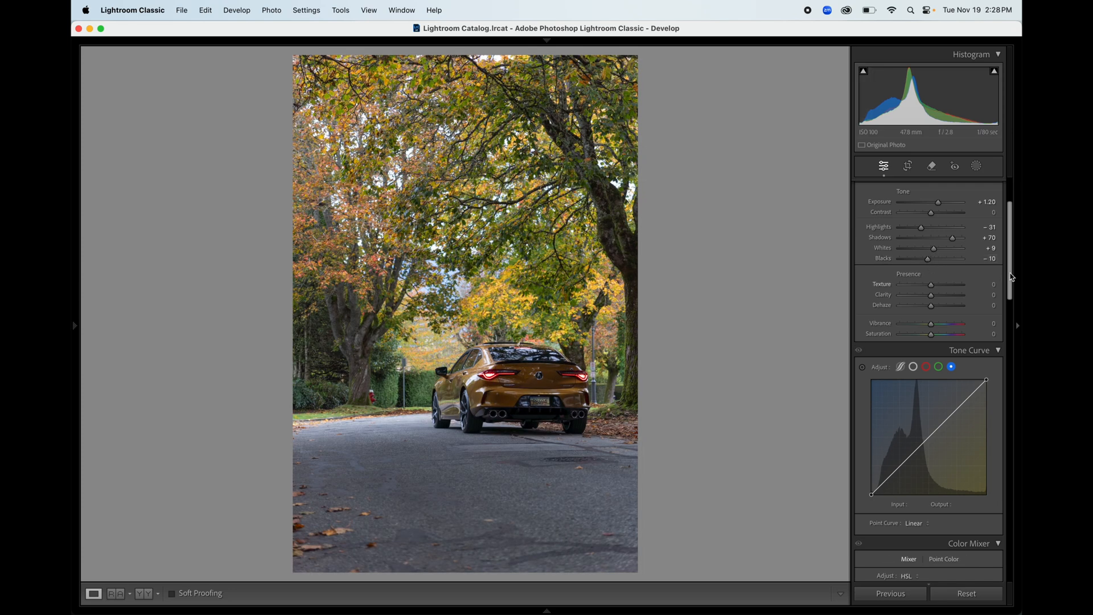
Step: Set Texture, Clarity and Dehaze each to +10
{"action": "left_click", "coordinate": [992, 284]}
{"action": "type", "text": "10"}
{"action": "key", "text": "Tab"}
{"action": "type", "text": "10"}
{"action": "key", "text": "Tab"}
{"action": "type", "text": "10"}
{"action": "key", "text": "Return"}
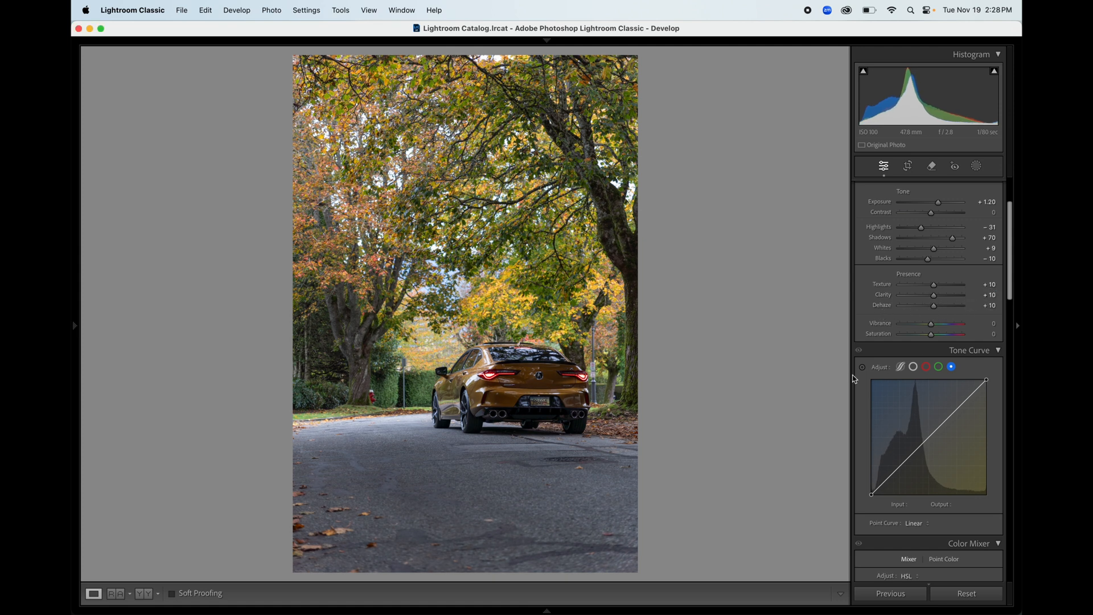
{"action": "scroll", "coordinate": [1011, 274], "scroll_direction": "up", "scroll_amount": 1}
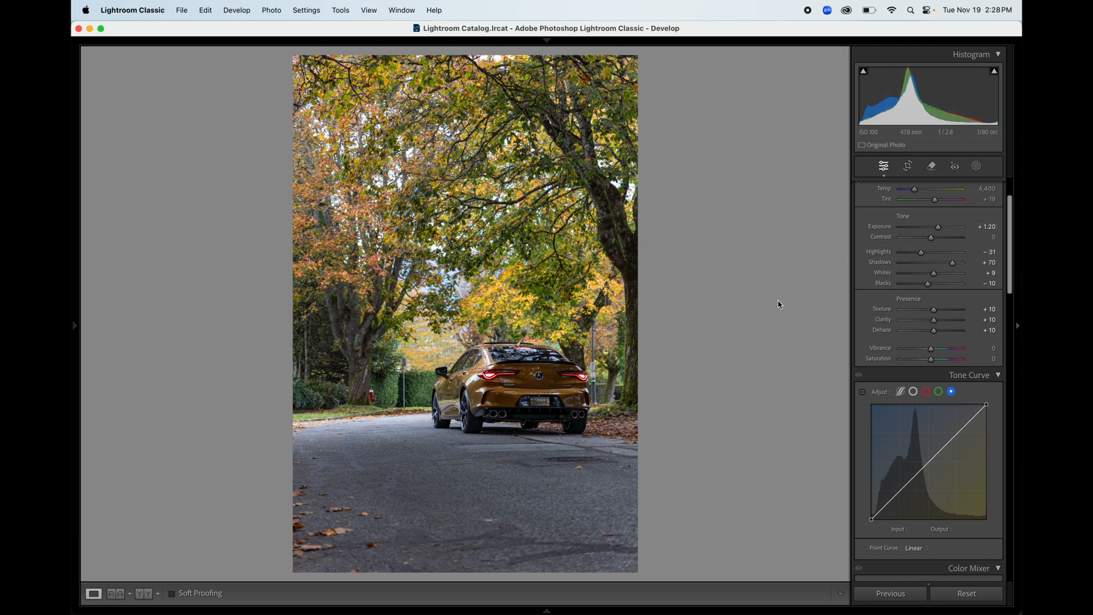
Step: Compare the edit against the original, then raise Vibrance to +11
{"action": "key", "text": "backslash"}
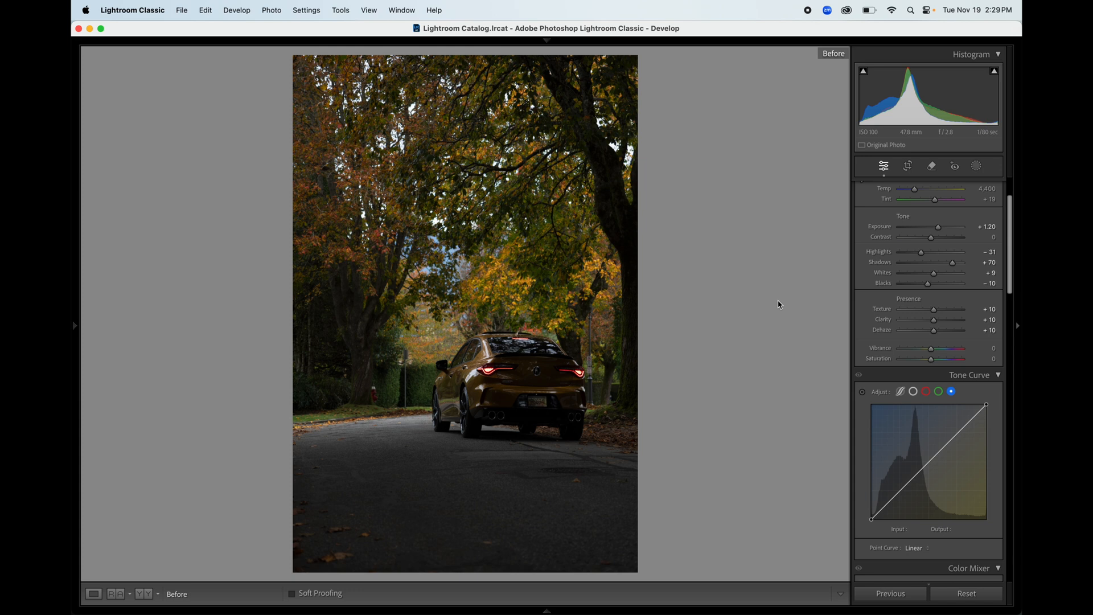
{"action": "key", "text": "backslash"}
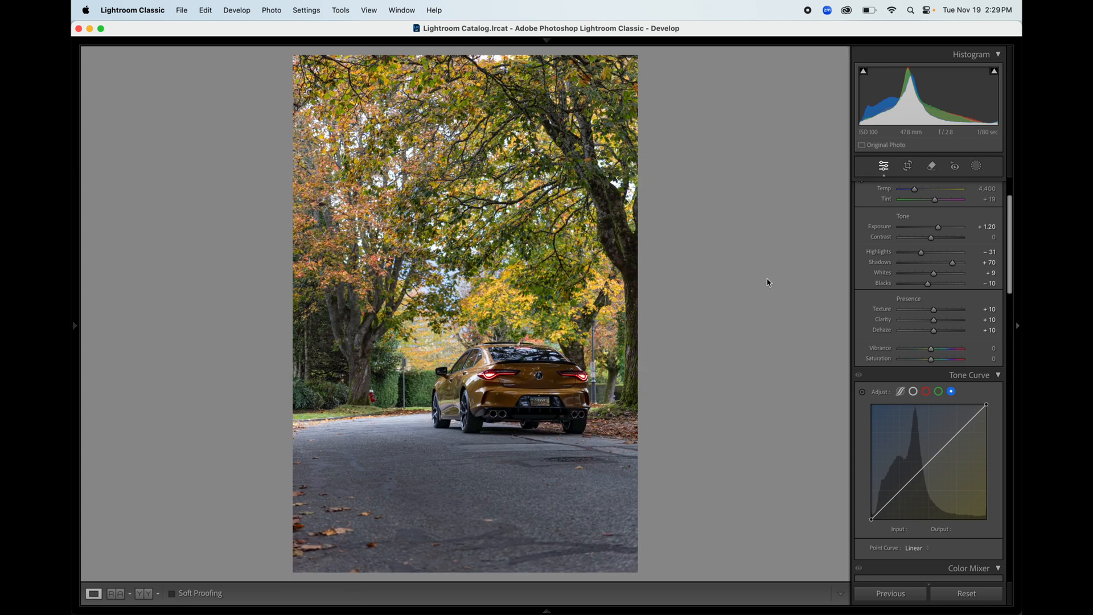
{"action": "scroll", "coordinate": [1013, 282], "scroll_direction": "down", "scroll_amount": 3}
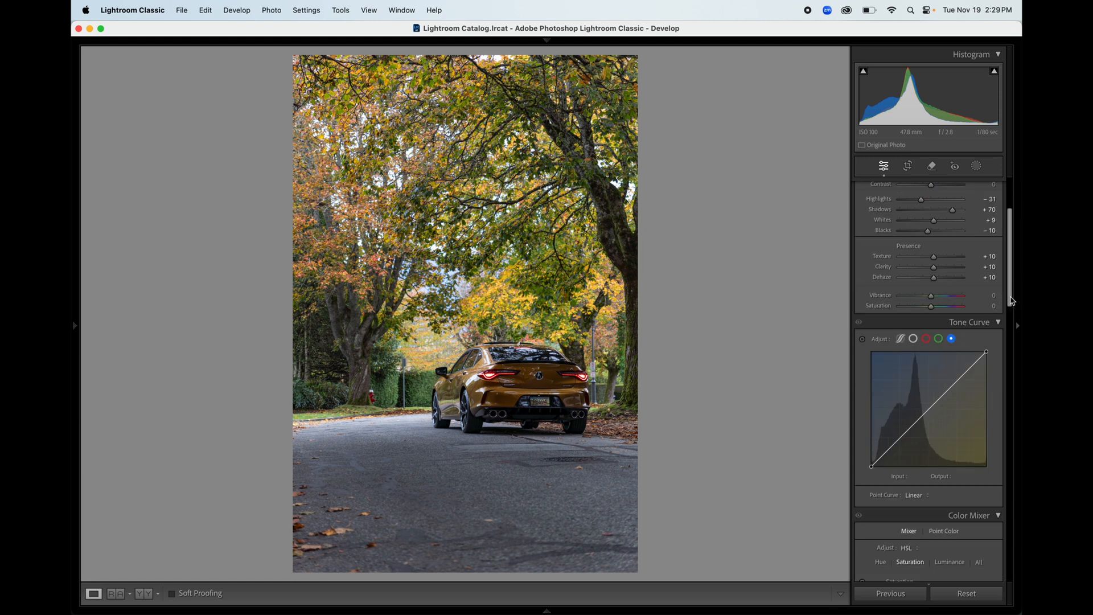
{"action": "left_click", "coordinate": [934, 303]}
{"action": "left_click_drag", "start_coordinate": [934, 302], "coordinate": [938, 302]}
Step: Inspect the luminance, red and blue channel tone curves, leaving them linear
{"action": "scroll", "coordinate": [947, 304], "scroll_direction": "down", "scroll_amount": 5}
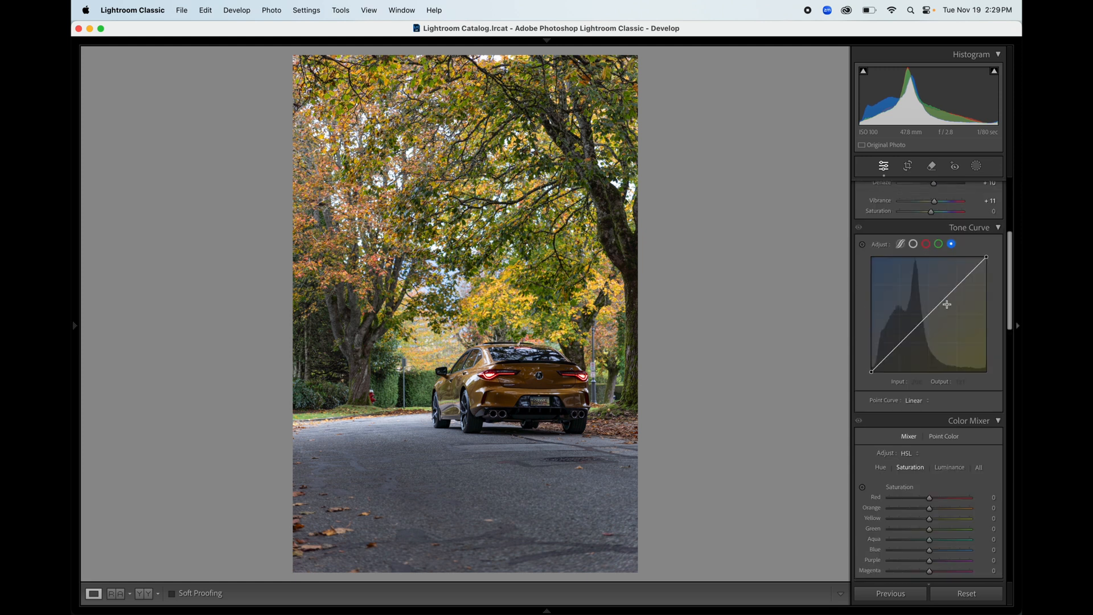
{"action": "left_click", "coordinate": [914, 245]}
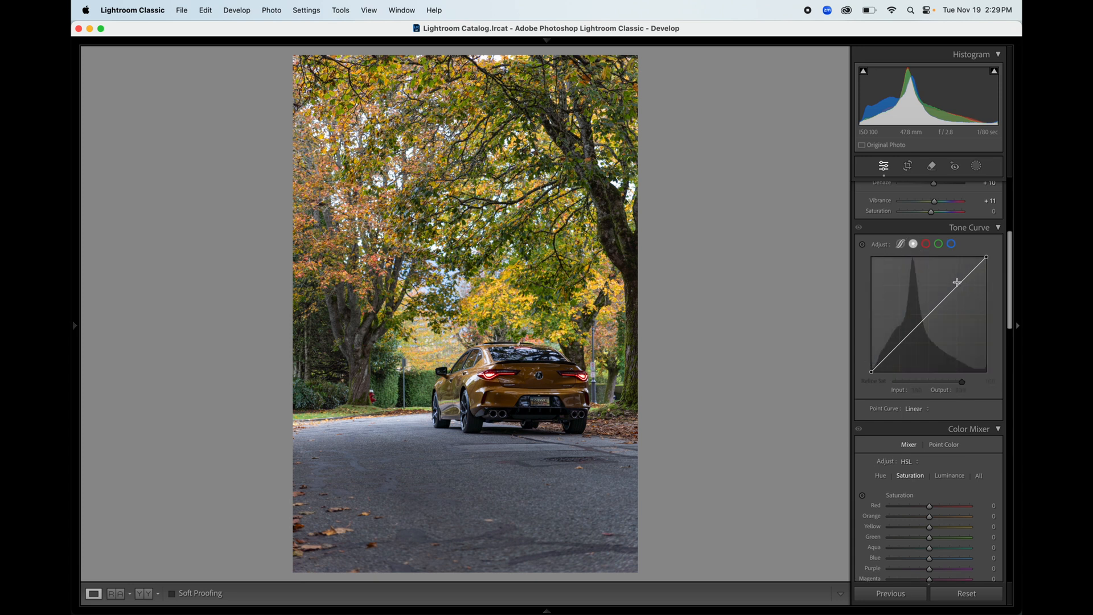
{"action": "left_click", "coordinate": [926, 245]}
{"action": "left_click", "coordinate": [951, 243]}
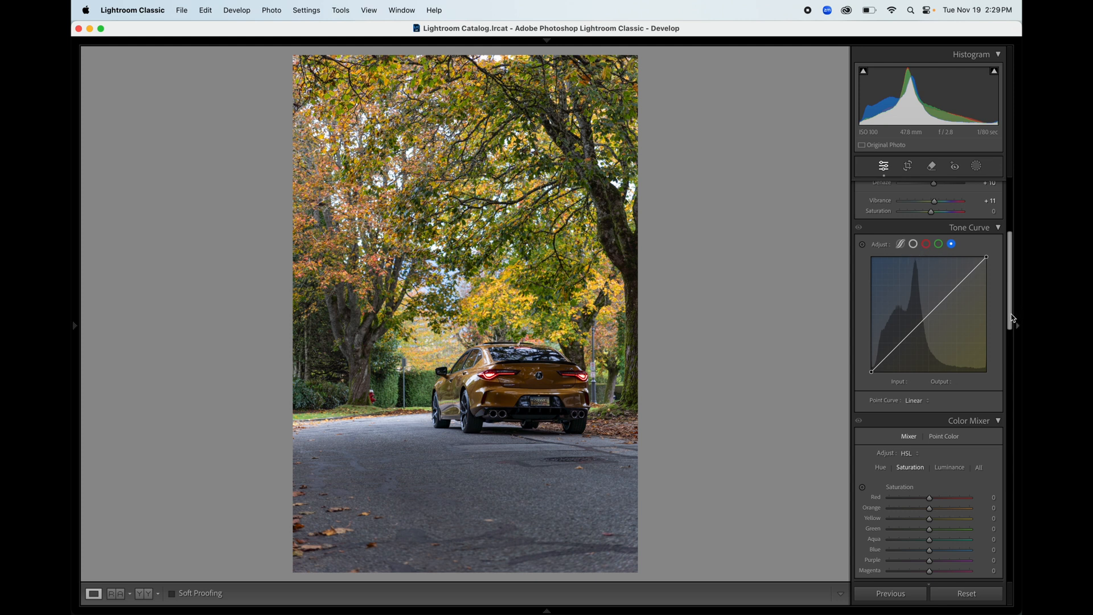
{"action": "left_click_drag", "start_coordinate": [1010, 313], "coordinate": [1010, 238]}
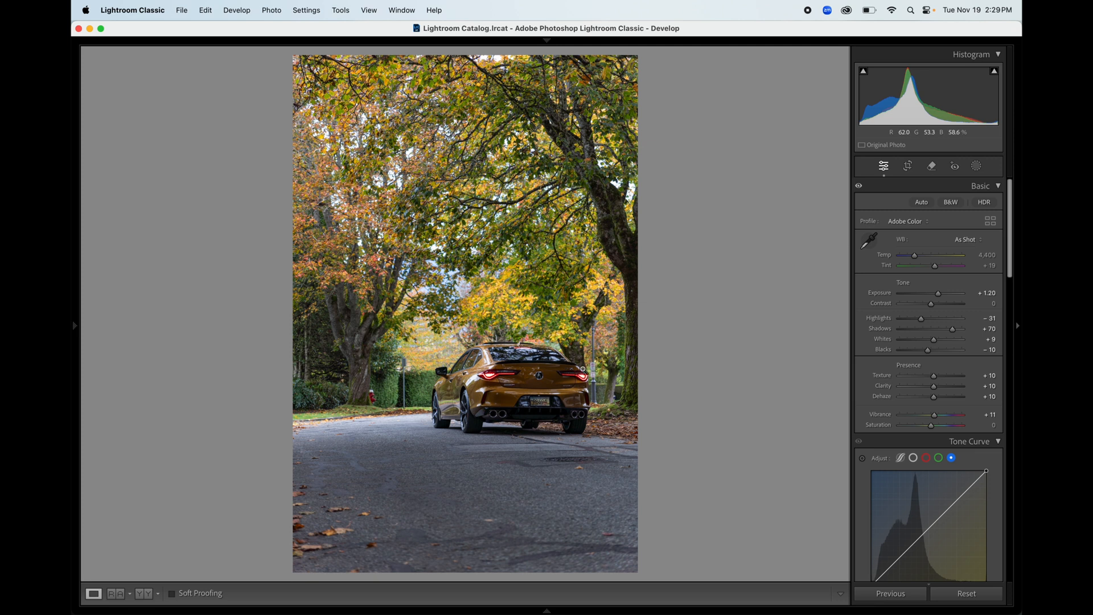
Step: Sample the grey street sign for white balance, then reset Temp and start entering a new value
{"action": "left_click", "coordinate": [570, 374]}
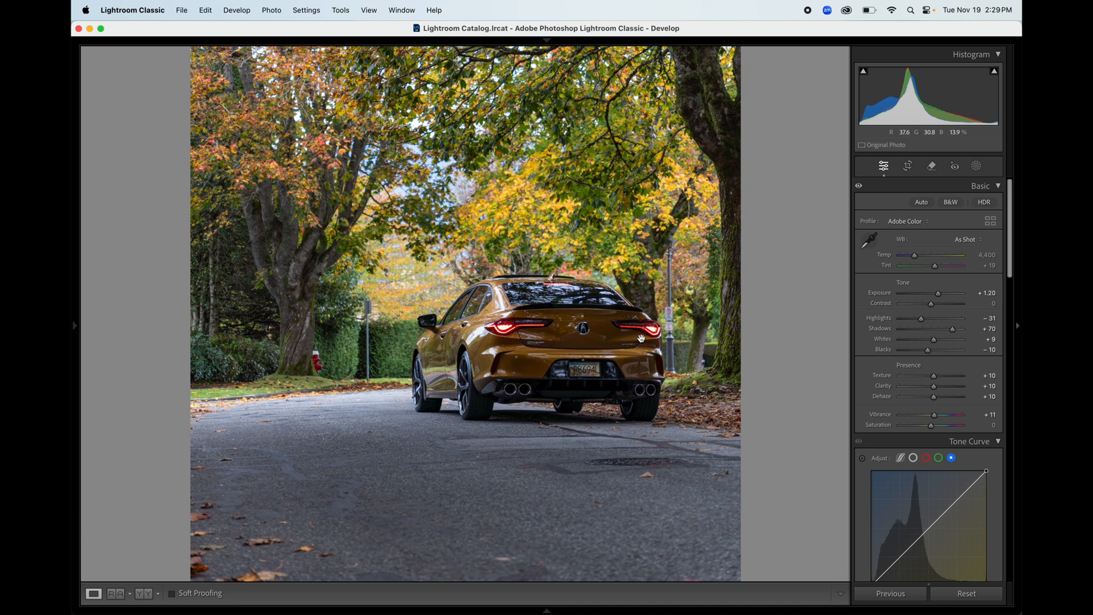
{"action": "left_click", "coordinate": [668, 314]}
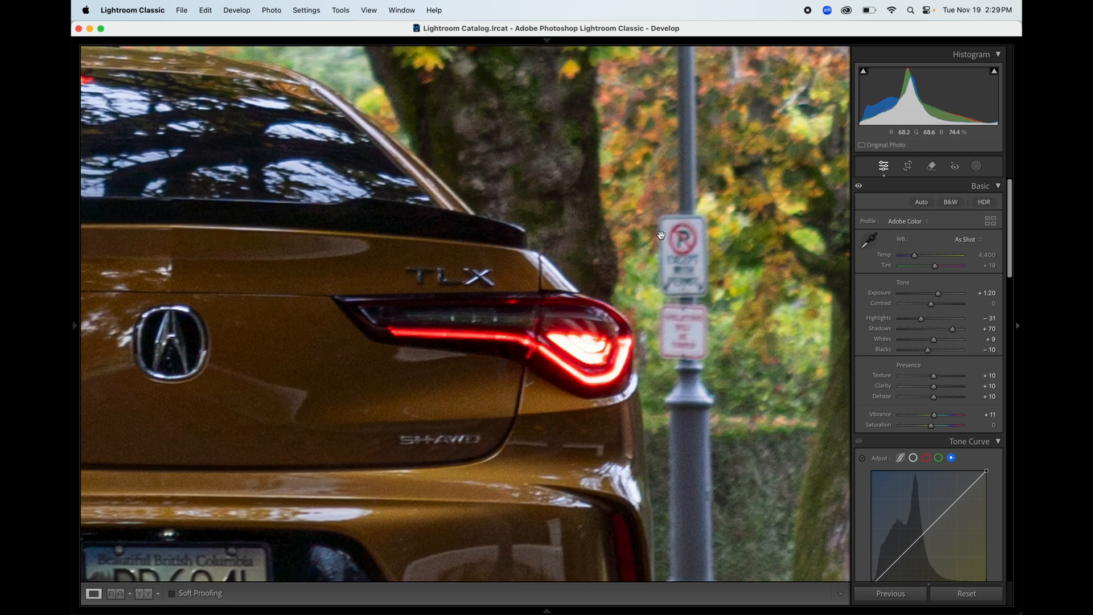
{"action": "left_click", "coordinate": [870, 242]}
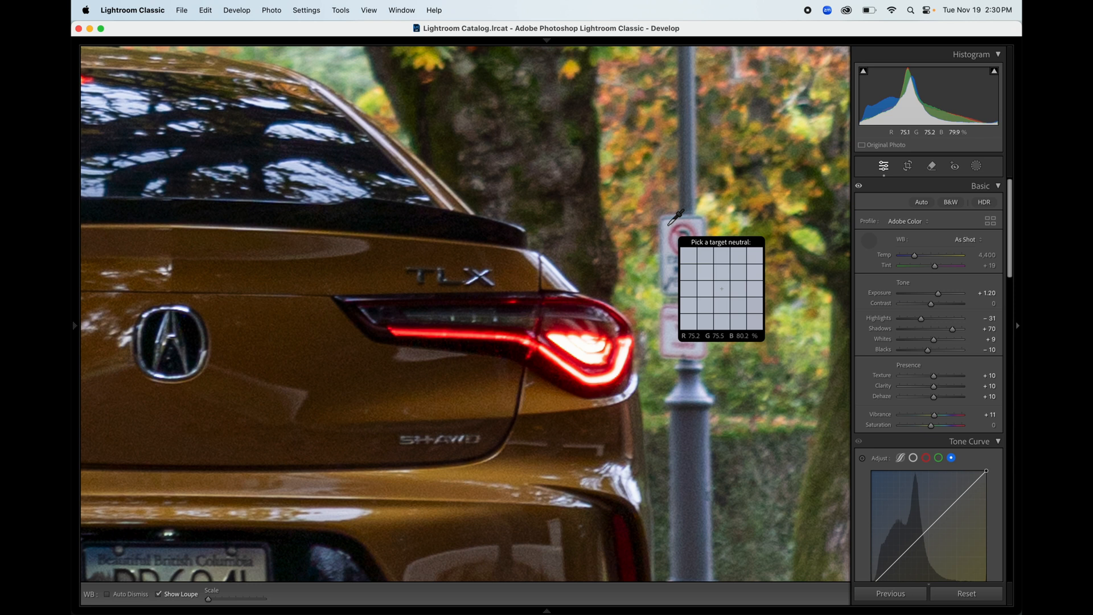
{"action": "left_click", "coordinate": [669, 224]}
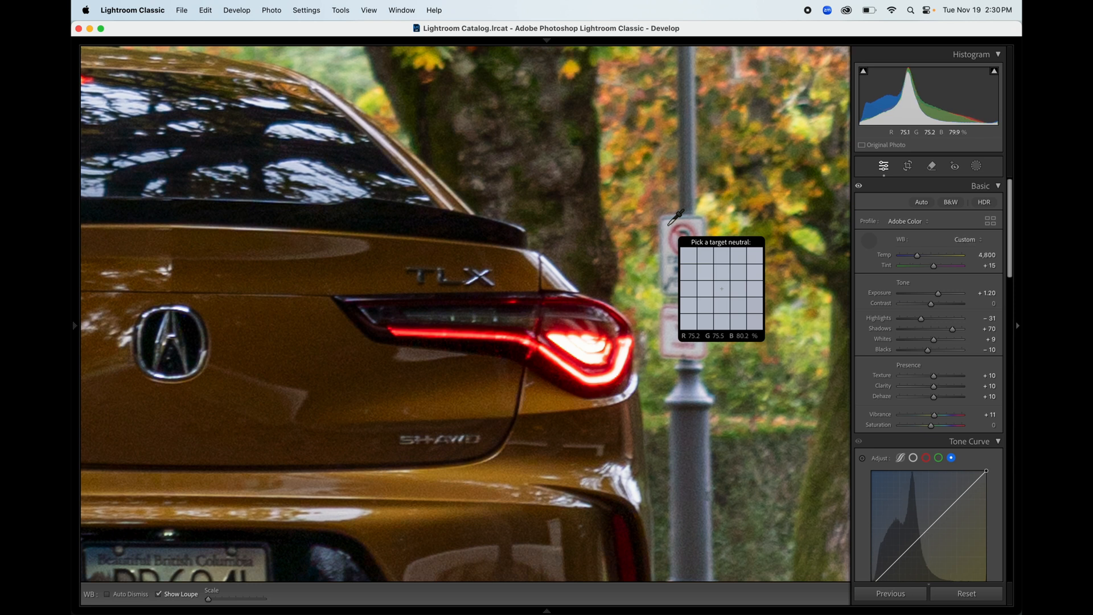
{"action": "left_click", "coordinate": [882, 170]}
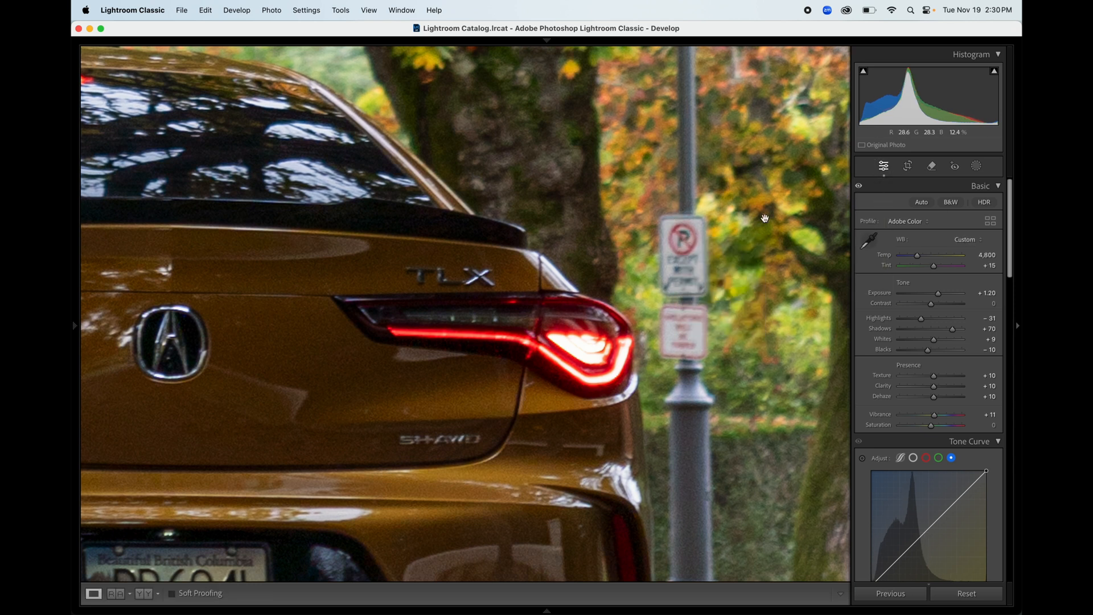
{"action": "left_click", "coordinate": [676, 261]}
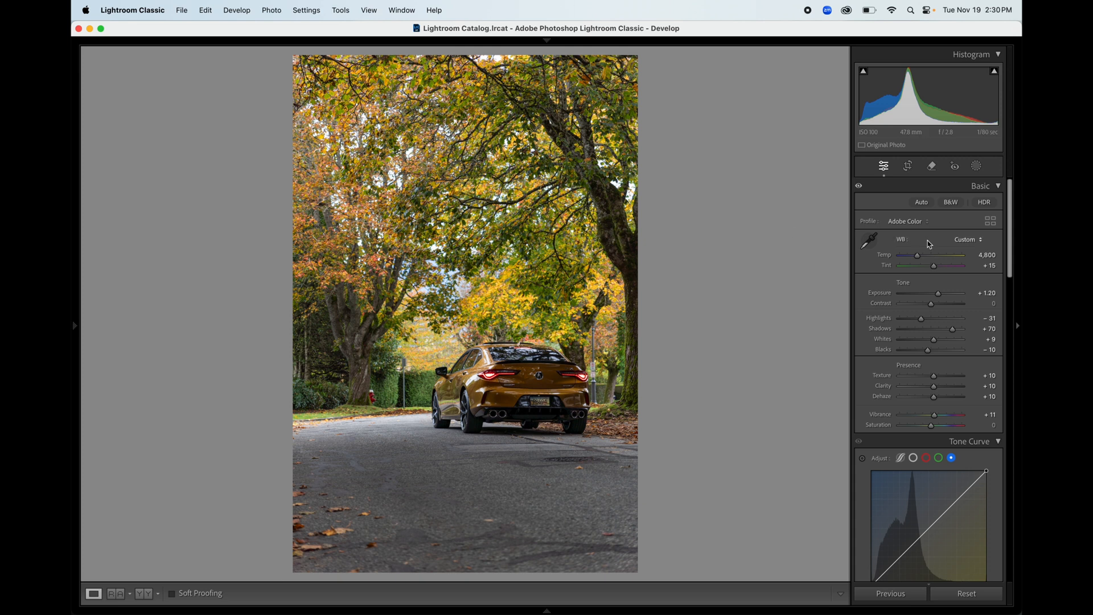
{"action": "double_click", "coordinate": [917, 256]}
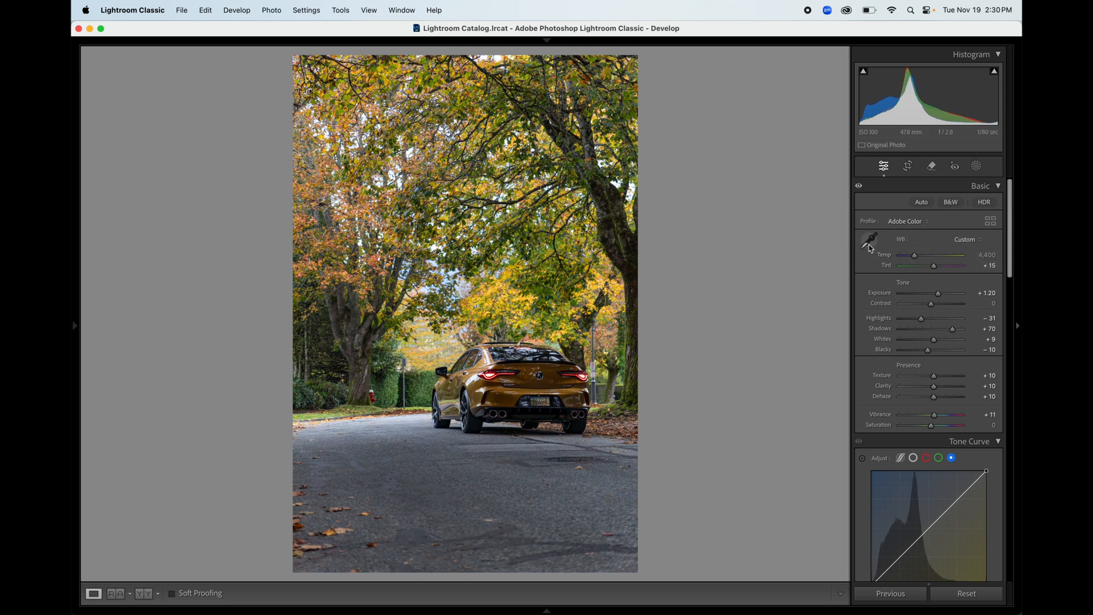
{"action": "left_click", "coordinate": [987, 256]}
Step: Commit Temp 4,800, then add highlight, midtone, lower-midtone and shadow points to the RGB curve
{"action": "type", "text": "4"}
{"action": "key", "text": "Return"}
{"action": "scroll", "coordinate": [914, 257], "scroll_direction": "down", "scroll_amount": 5}
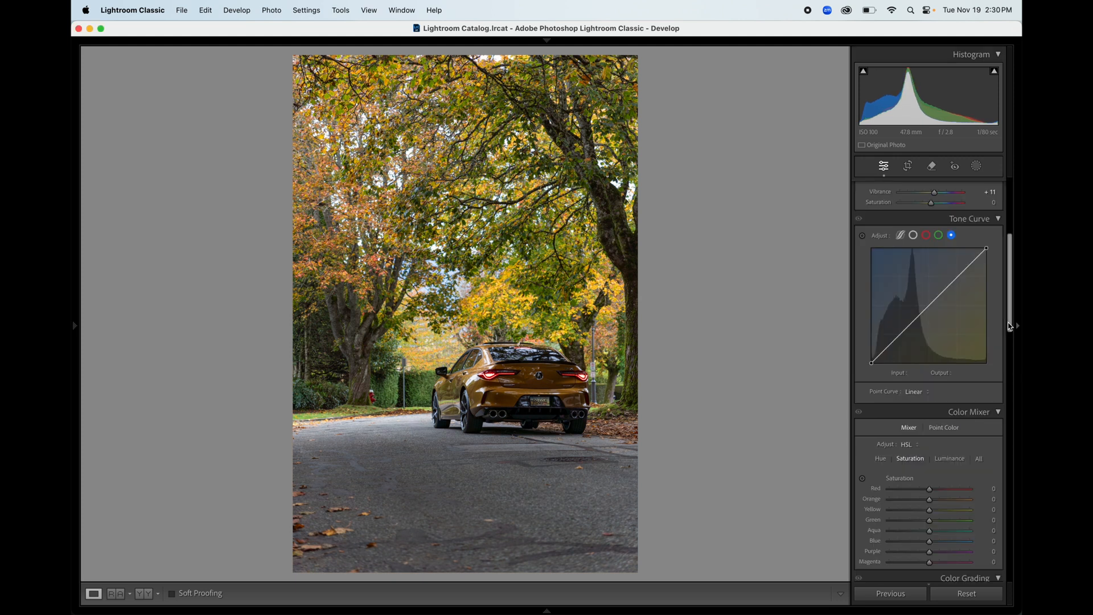
{"action": "left_click", "coordinate": [913, 235]}
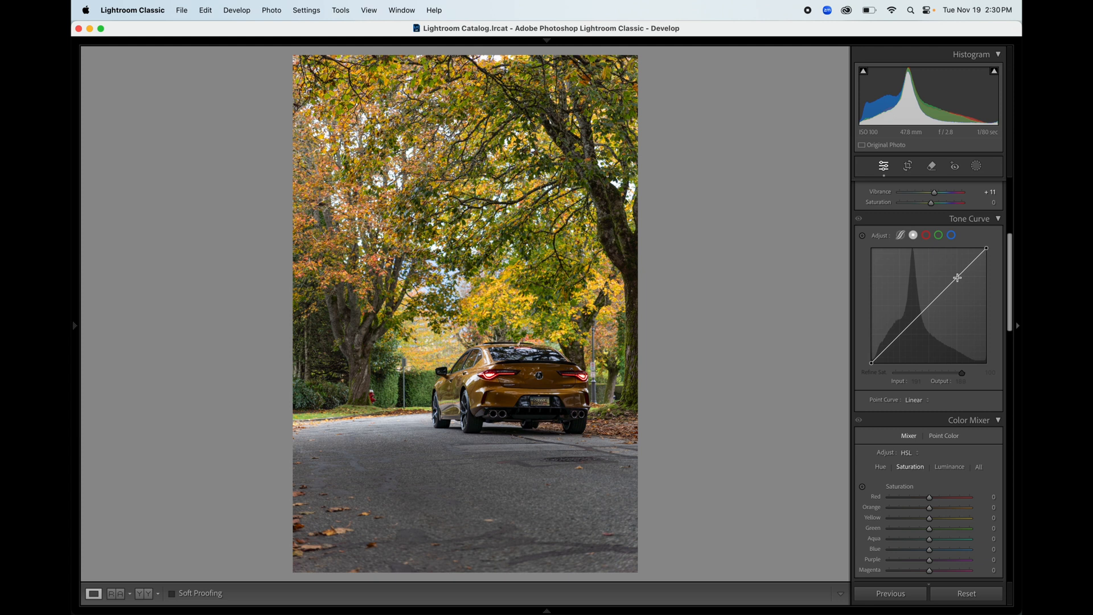
{"action": "left_click", "coordinate": [957, 277]}
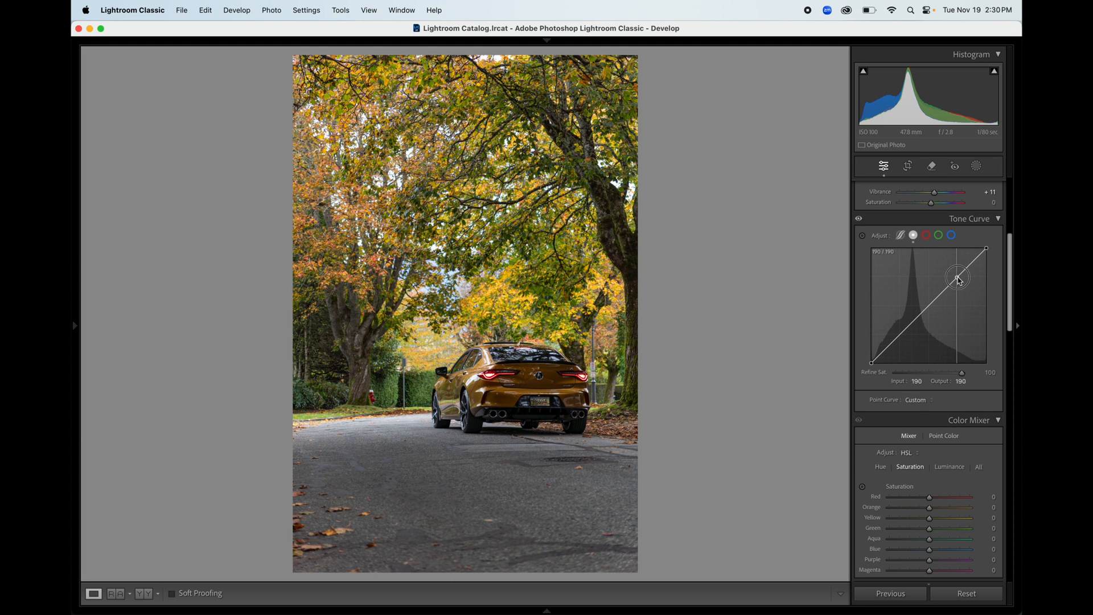
{"action": "left_click", "coordinate": [928, 305]}
{"action": "left_click", "coordinate": [900, 335]}
{"action": "left_click", "coordinate": [886, 347]}
Step: Lift the curve's black point and nudge the midtone and lower points up to brighten
{"action": "left_click", "coordinate": [872, 364]}
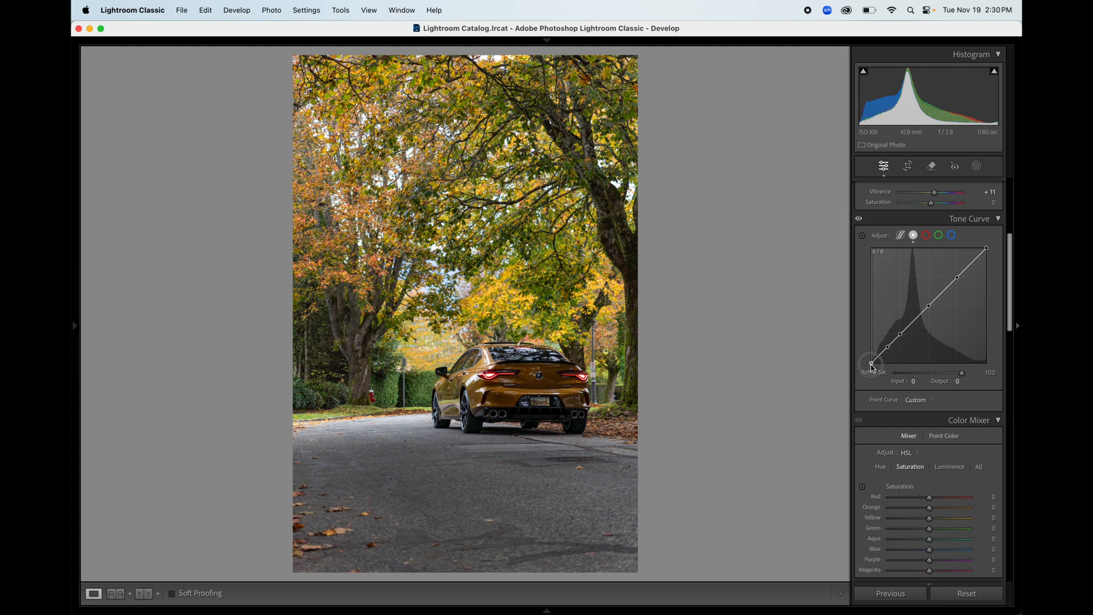
{"action": "left_click_drag", "start_coordinate": [872, 366], "coordinate": [859, 358]}
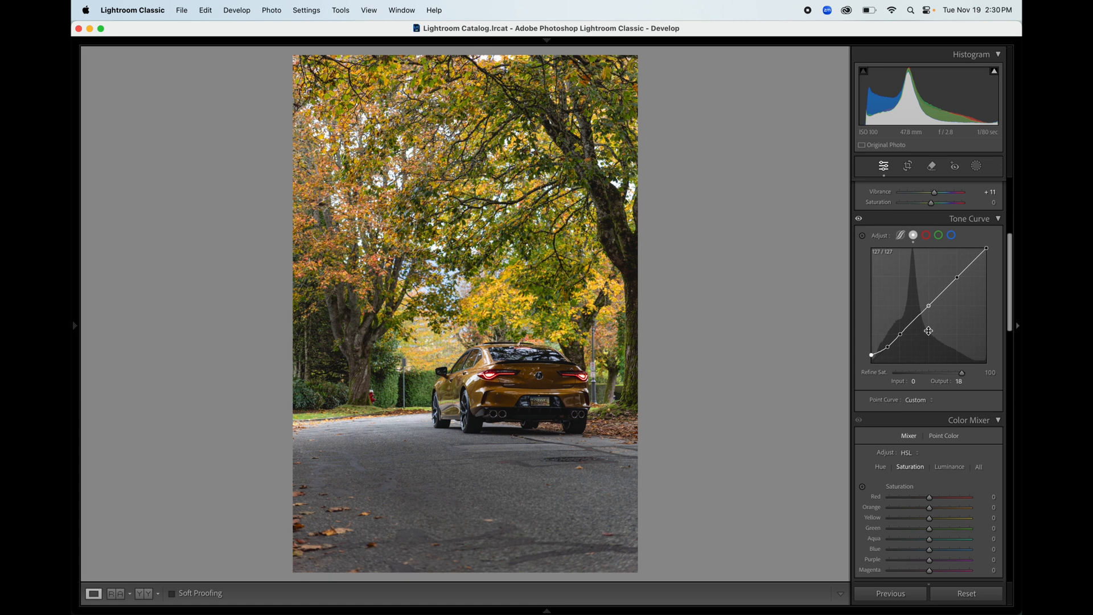
{"action": "left_click_drag", "start_coordinate": [930, 310], "coordinate": [992, 255]}
{"action": "left_click_drag", "start_coordinate": [900, 334], "coordinate": [926, 310]}
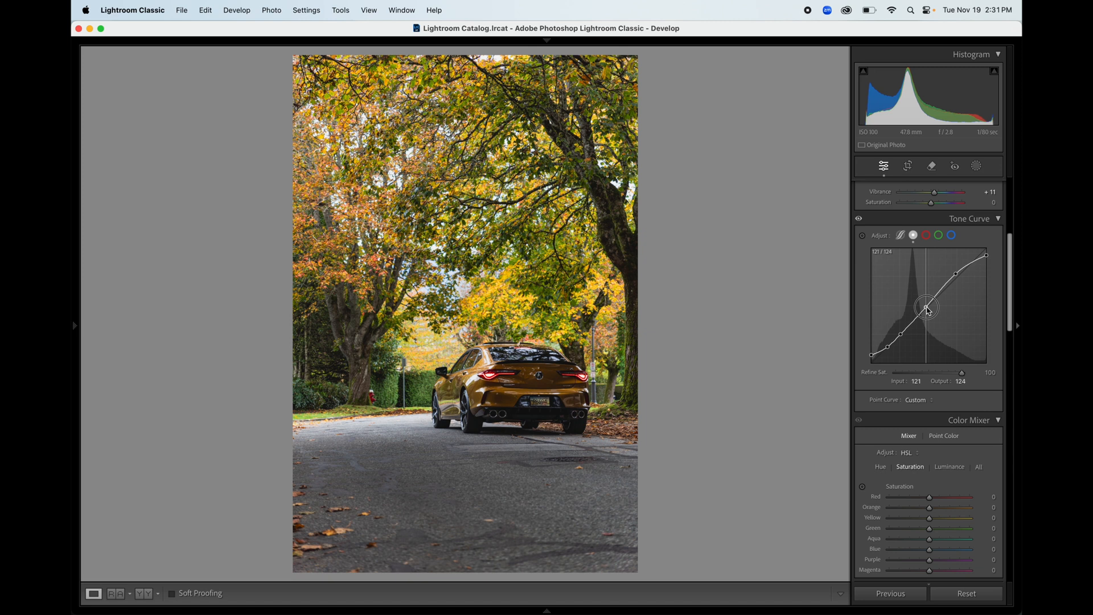
Step: Pull in the green channel curve's white and black endpoints slightly
{"action": "left_click", "coordinate": [925, 235]}
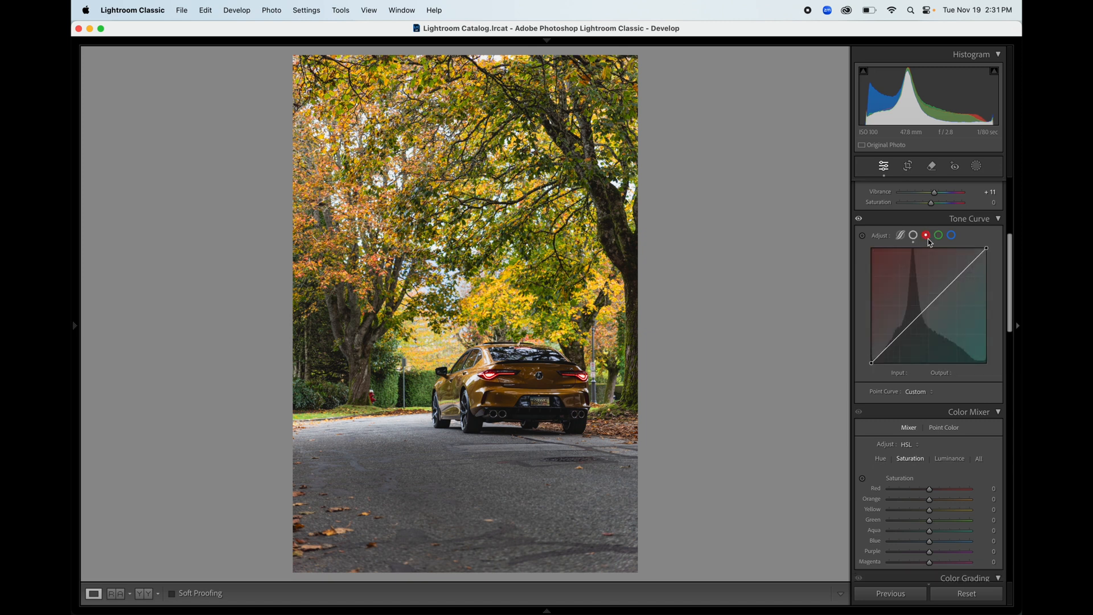
{"action": "left_click", "coordinate": [939, 236]}
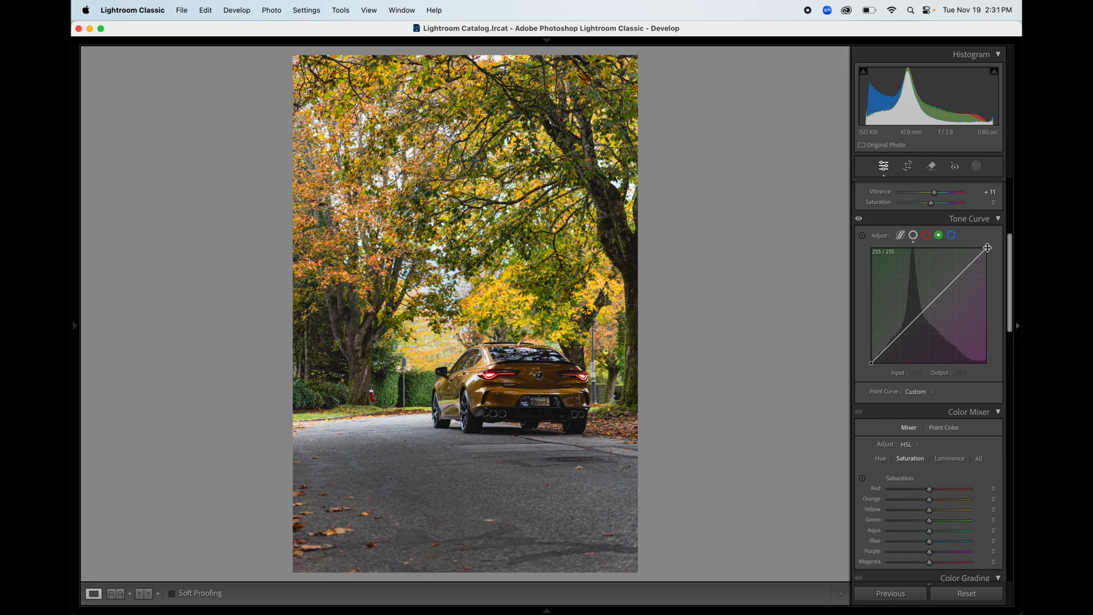
{"action": "left_click_drag", "start_coordinate": [987, 249], "coordinate": [984, 249]}
{"action": "left_click", "coordinate": [872, 365]}
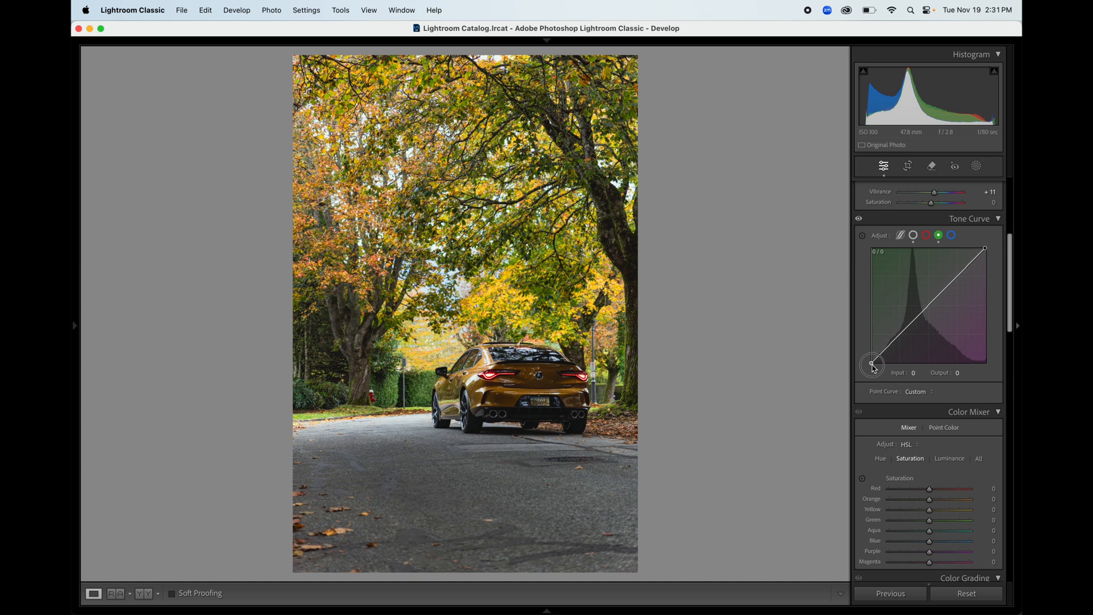
{"action": "left_click_drag", "start_coordinate": [874, 367], "coordinate": [874, 367]}
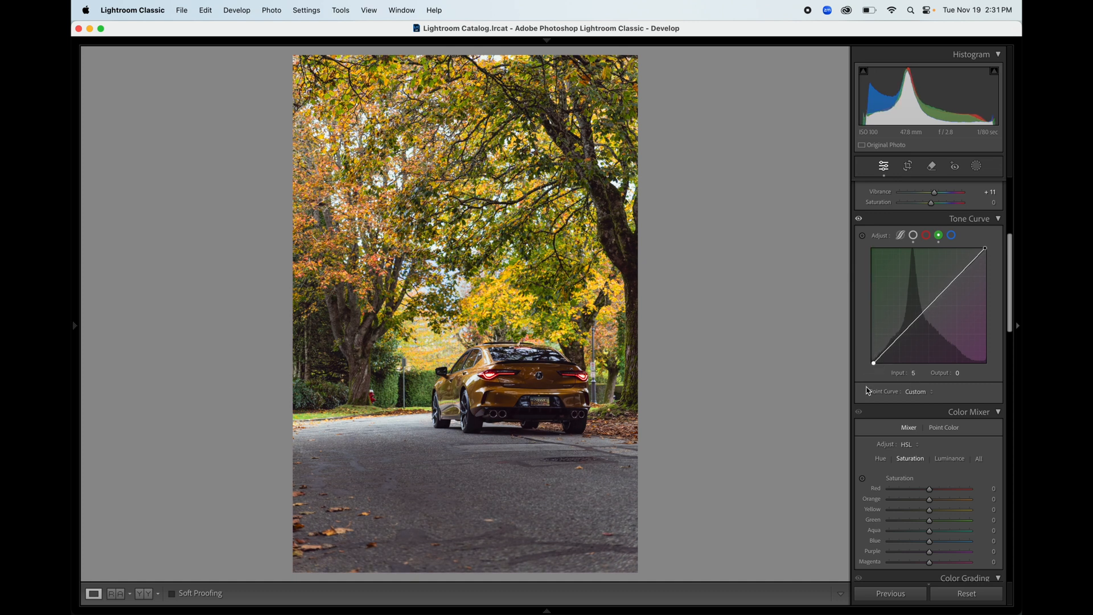
Step: Lower the blue curve's white point, tweak its black point, and compare with the curve toggled off
{"action": "left_click", "coordinate": [953, 236]}
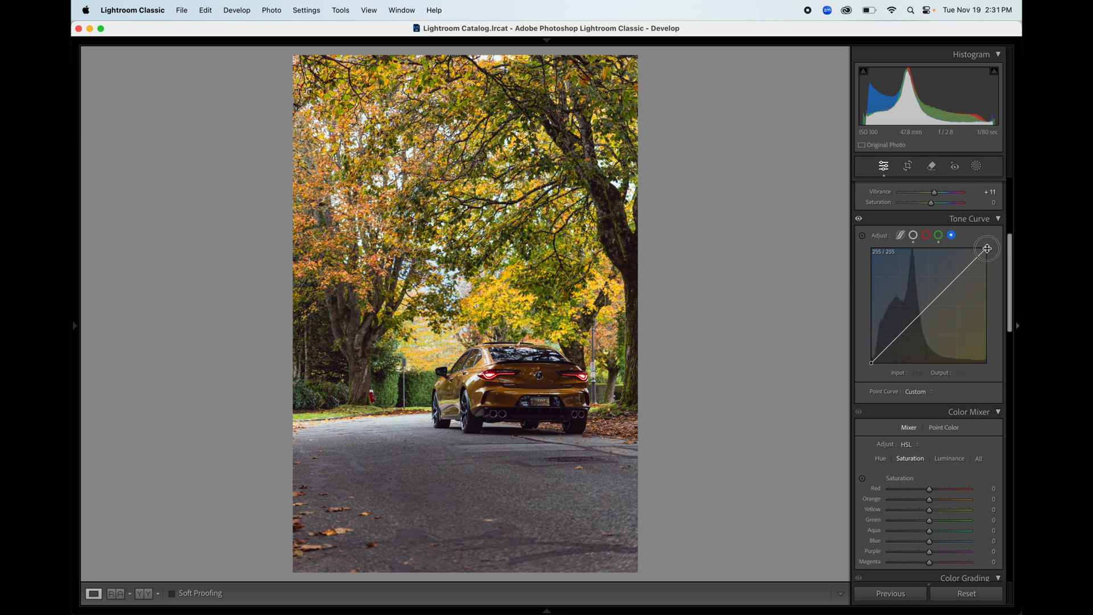
{"action": "left_click_drag", "start_coordinate": [987, 248], "coordinate": [988, 249]}
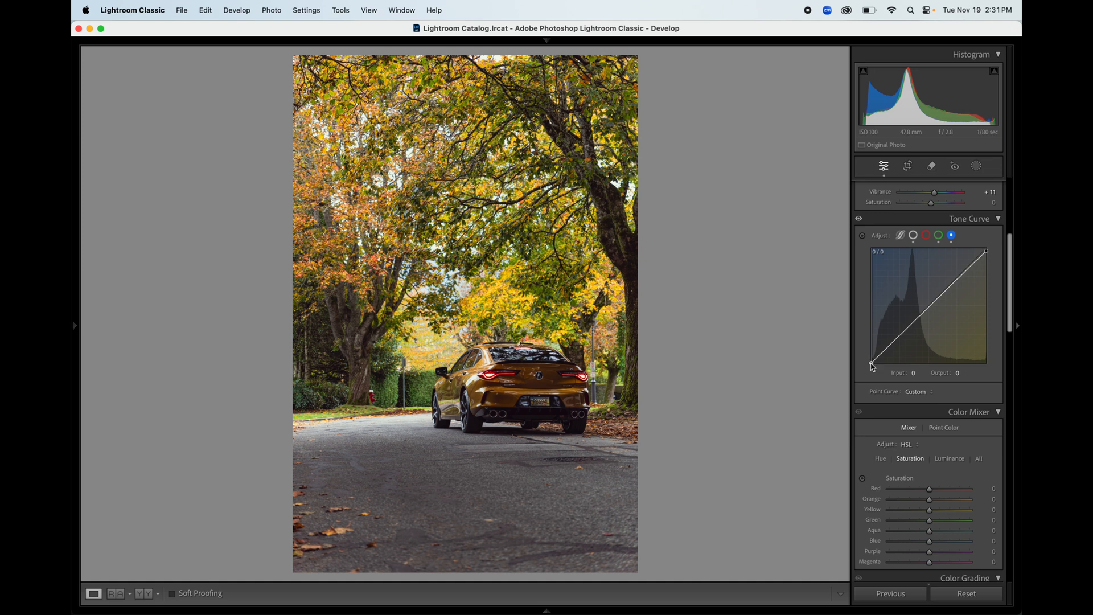
{"action": "left_click_drag", "start_coordinate": [871, 365], "coordinate": [872, 370]}
{"action": "left_click_drag", "start_coordinate": [873, 371], "coordinate": [869, 364]}
{"action": "left_click", "coordinate": [859, 219]}
{"action": "left_click_drag", "start_coordinate": [1012, 275], "coordinate": [1008, 317]}
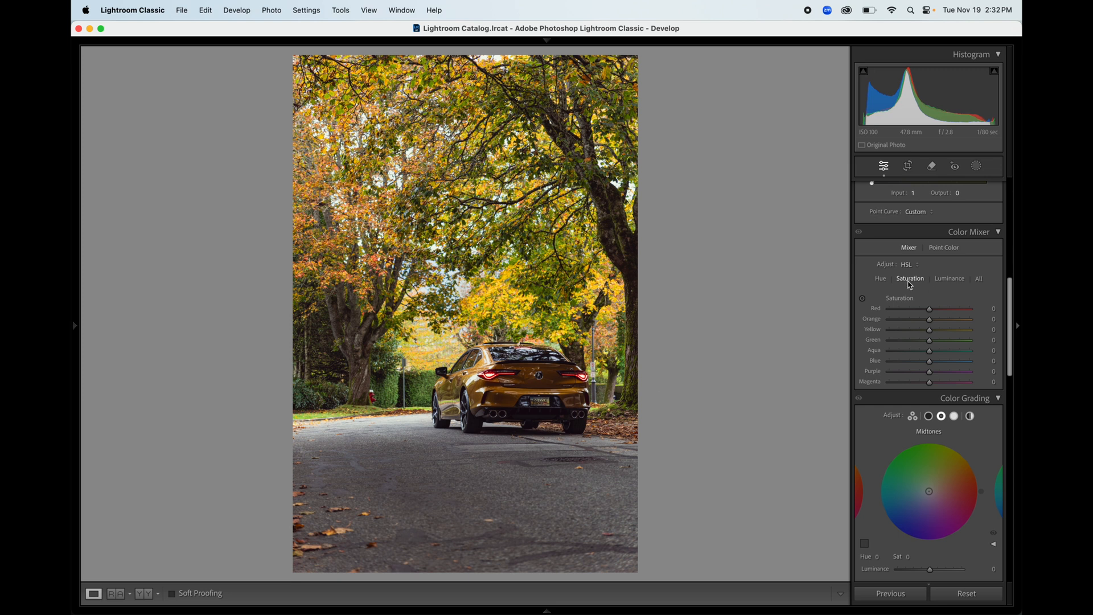
Step: In the Hue tab, shift Orange to +14 and push Yellow toward orange
{"action": "left_click", "coordinate": [880, 280]}
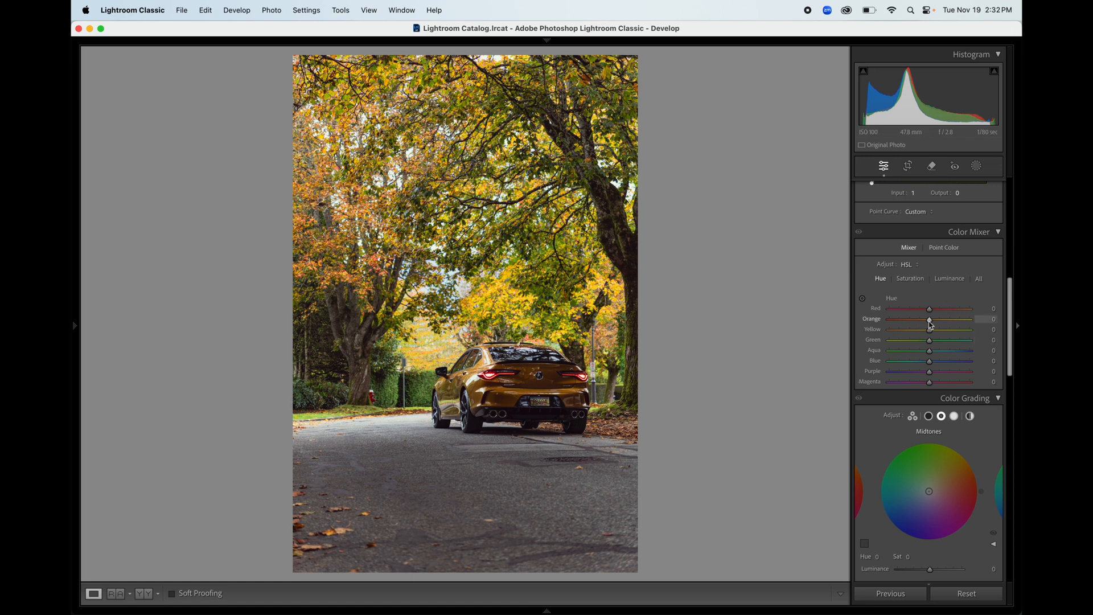
{"action": "mouse_move", "coordinate": [930, 324]}
{"action": "left_mouse_down"}
{"action": "mouse_move", "coordinate": [902, 320]}
{"action": "mouse_move", "coordinate": [980, 324]}
{"action": "mouse_move", "coordinate": [910, 319]}
{"action": "mouse_move", "coordinate": [964, 321]}
{"action": "mouse_move", "coordinate": [926, 328]}
{"action": "left_mouse_up"}
{"action": "left_click_drag", "start_coordinate": [930, 335], "coordinate": [909, 367]}
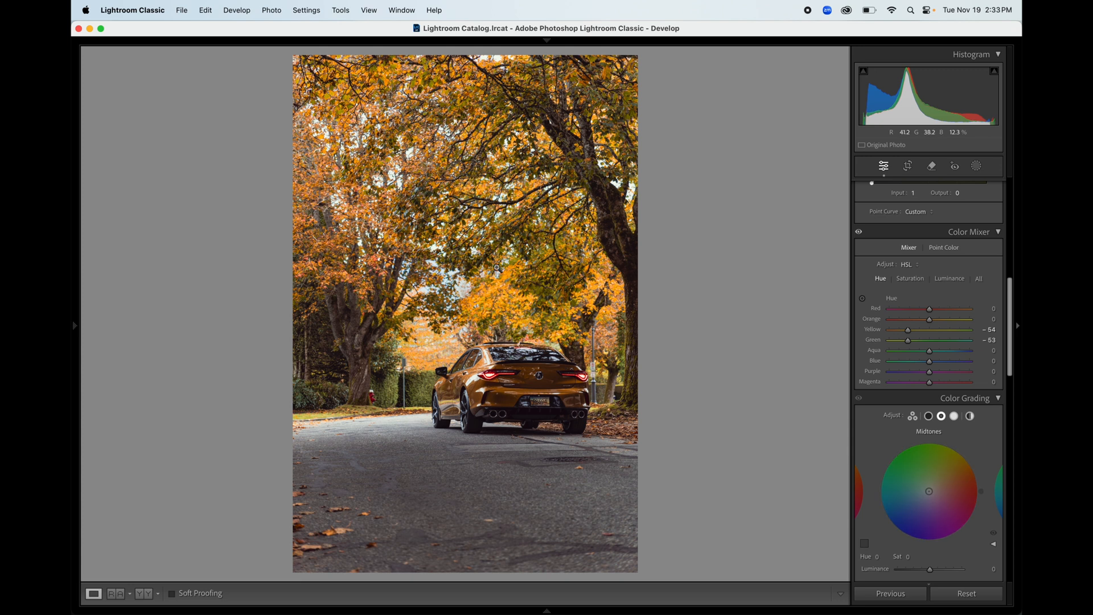
Step: Set saturation to Red +42, Orange +31, Yellow +10, Green −9, Aqua −100, Blue −10
{"action": "left_click", "coordinate": [919, 282]}
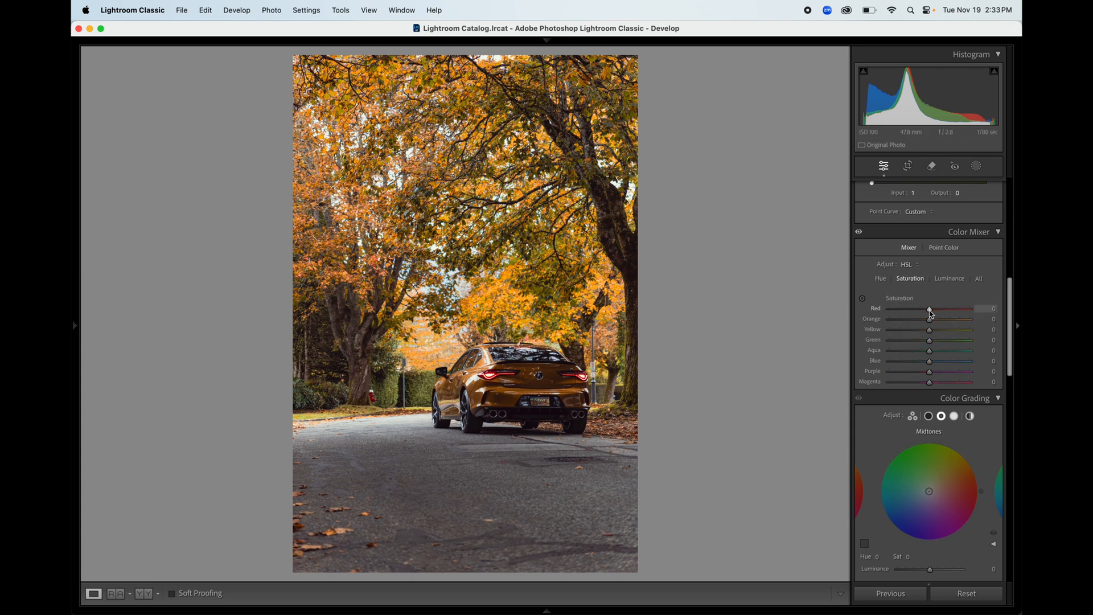
{"action": "left_click_drag", "start_coordinate": [929, 312], "coordinate": [847, 353]}
{"action": "mouse_move", "coordinate": [931, 365]}
{"action": "left_mouse_down"}
{"action": "mouse_move", "coordinate": [1000, 383]}
{"action": "mouse_move", "coordinate": [1001, 371]}
{"action": "mouse_move", "coordinate": [1016, 398]}
{"action": "mouse_move", "coordinate": [919, 370]}
{"action": "mouse_move", "coordinate": [985, 382]}
{"action": "mouse_move", "coordinate": [864, 372]}
{"action": "mouse_move", "coordinate": [1010, 403]}
{"action": "mouse_move", "coordinate": [927, 383]}
{"action": "left_mouse_up"}
{"action": "left_click_drag", "start_coordinate": [1011, 364], "coordinate": [1012, 392]}
Step: Tint shadows faintly, grade highlights orange (Hue 14, Sat 20), and set Blending 56, Balance +11
{"action": "left_click", "coordinate": [929, 300]}
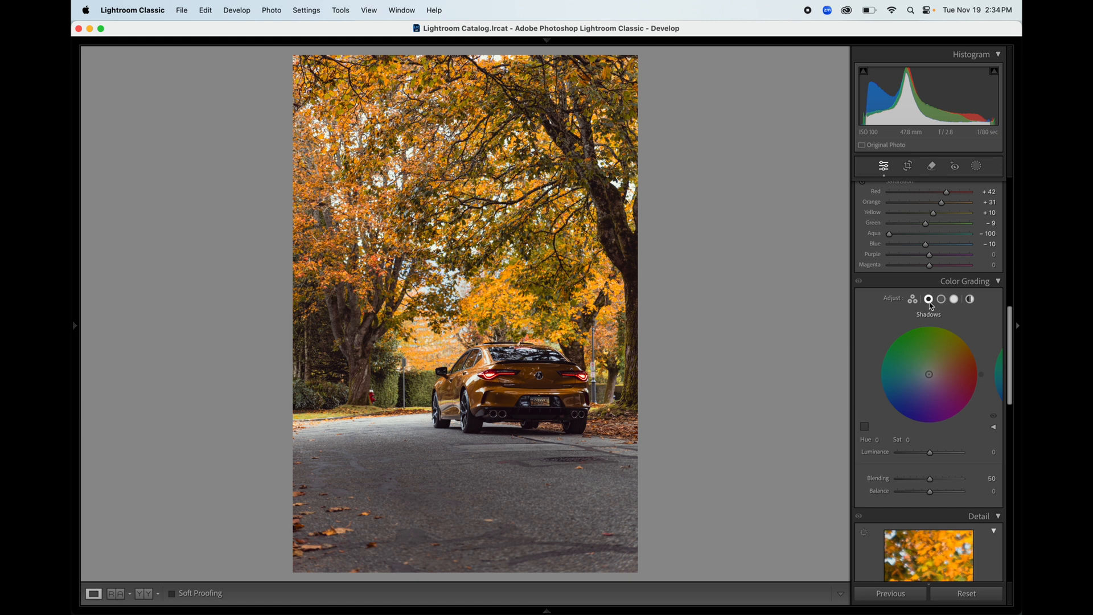
{"action": "scroll", "coordinate": [1011, 328], "scroll_direction": "down", "scroll_amount": 2}
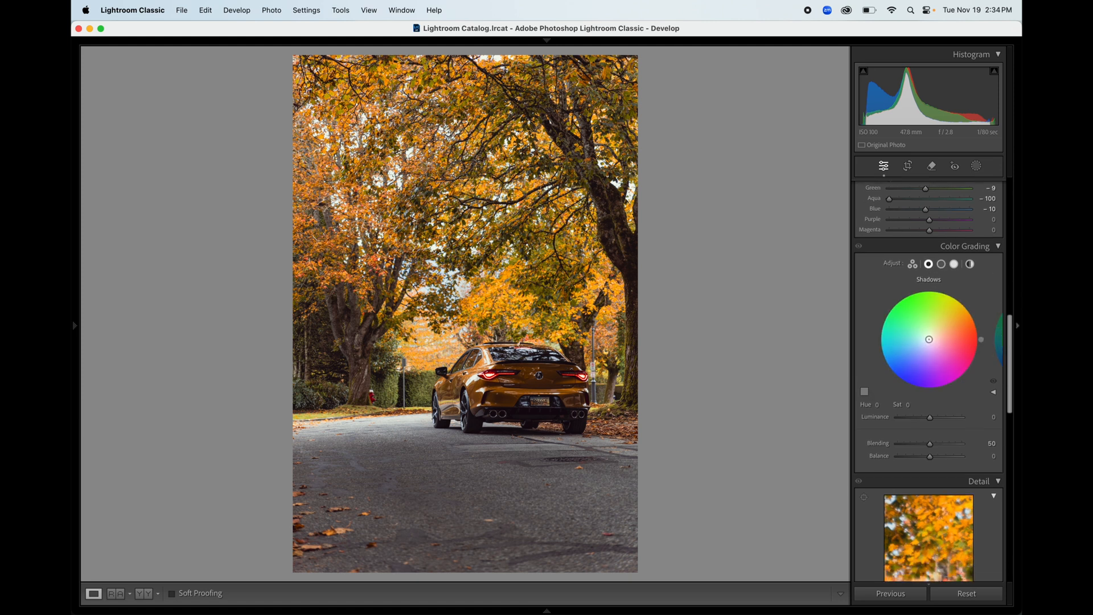
{"action": "left_click_drag", "start_coordinate": [929, 339], "coordinate": [931, 338]}
{"action": "left_click", "coordinate": [953, 264]}
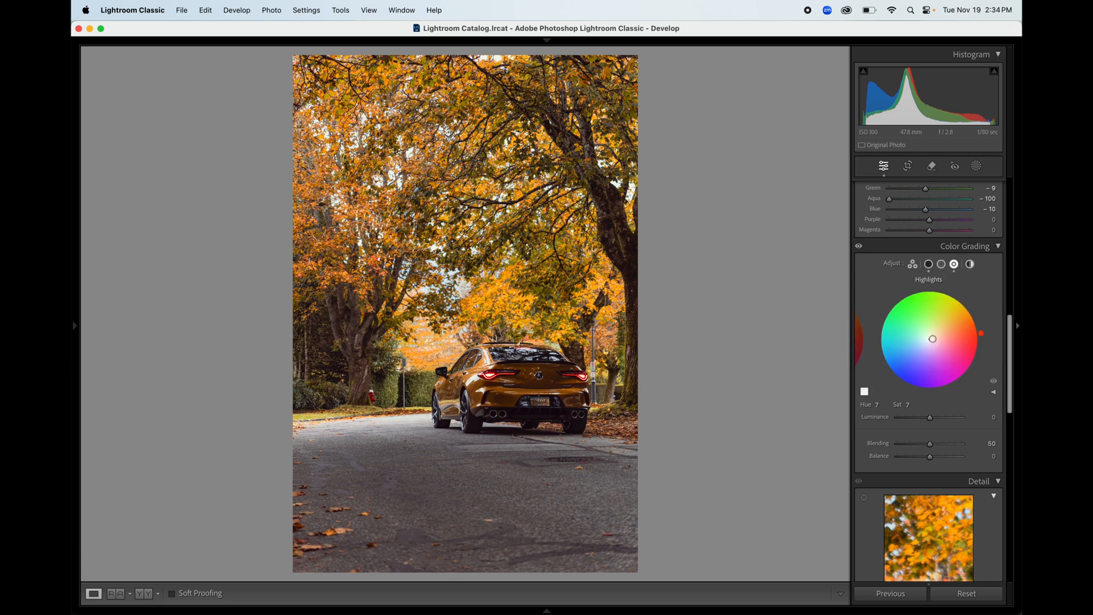
{"action": "left_click_drag", "start_coordinate": [933, 339], "coordinate": [966, 331]}
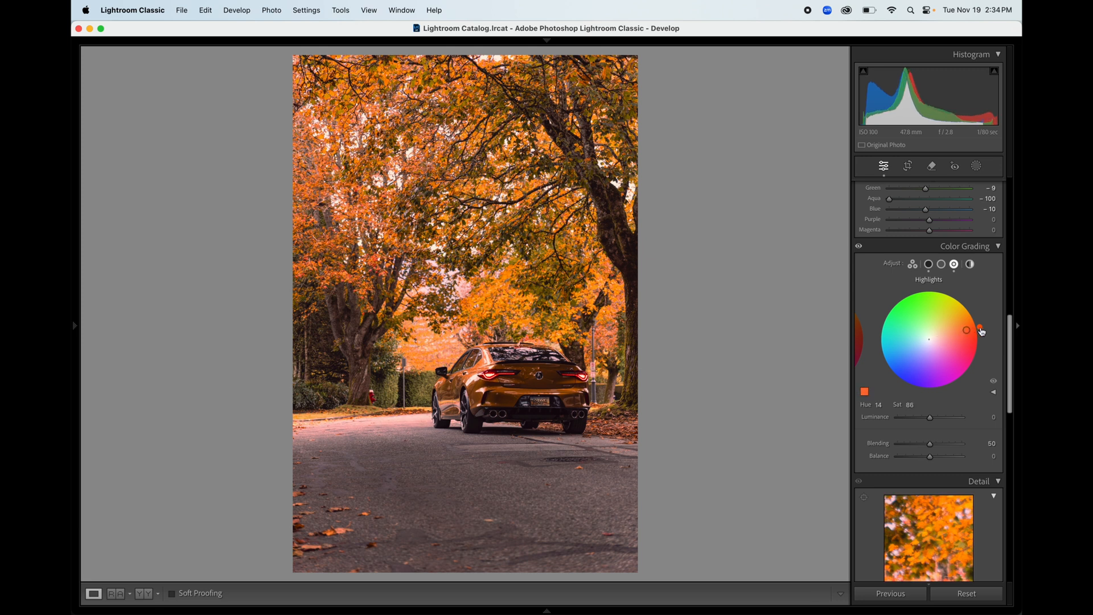
{"action": "left_click_drag", "start_coordinate": [966, 329], "coordinate": [939, 336]}
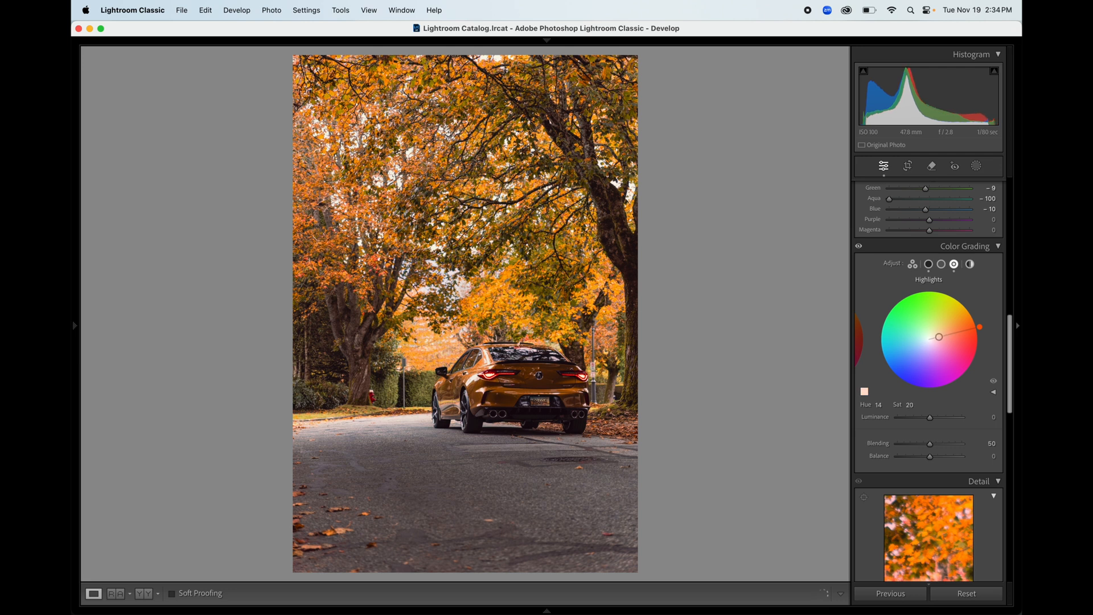
{"action": "left_click", "coordinate": [941, 264]}
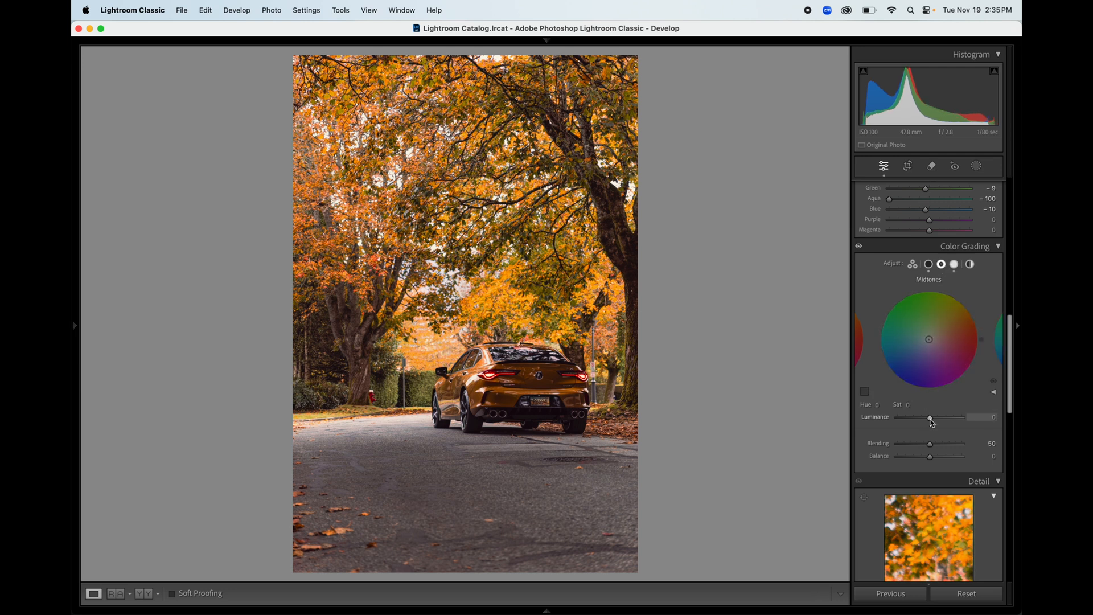
{"action": "left_click_drag", "start_coordinate": [931, 421], "coordinate": [930, 443]}
{"action": "left_click_drag", "start_coordinate": [1007, 364], "coordinate": [1004, 430]}
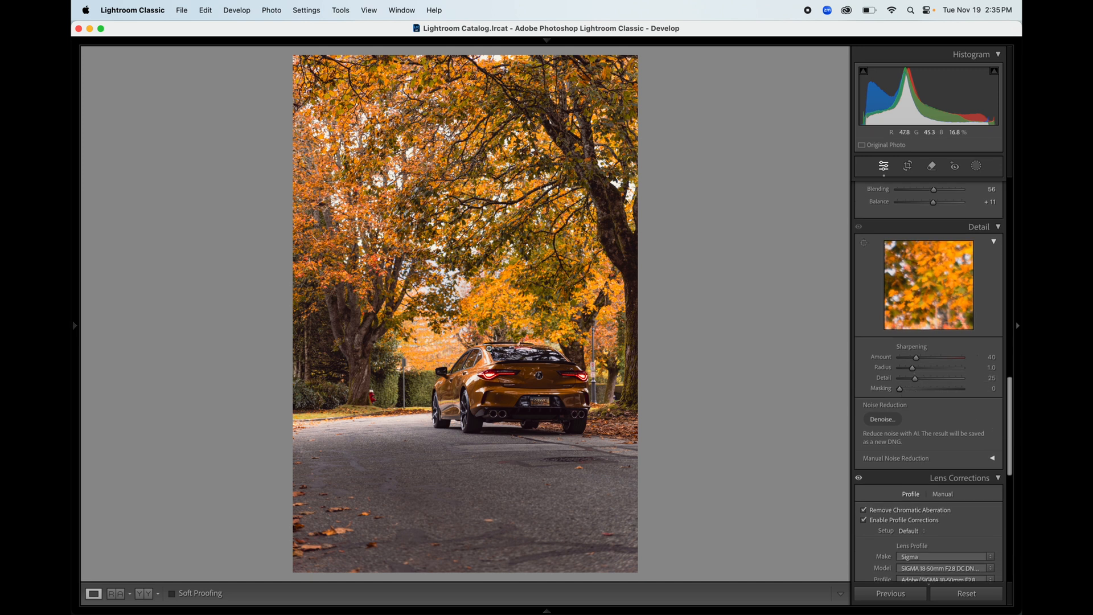
Step: Set sharpening Masking to 92 and Amount to 57, then compare before and after
{"action": "left_click", "coordinate": [900, 390], "text": "alt"}
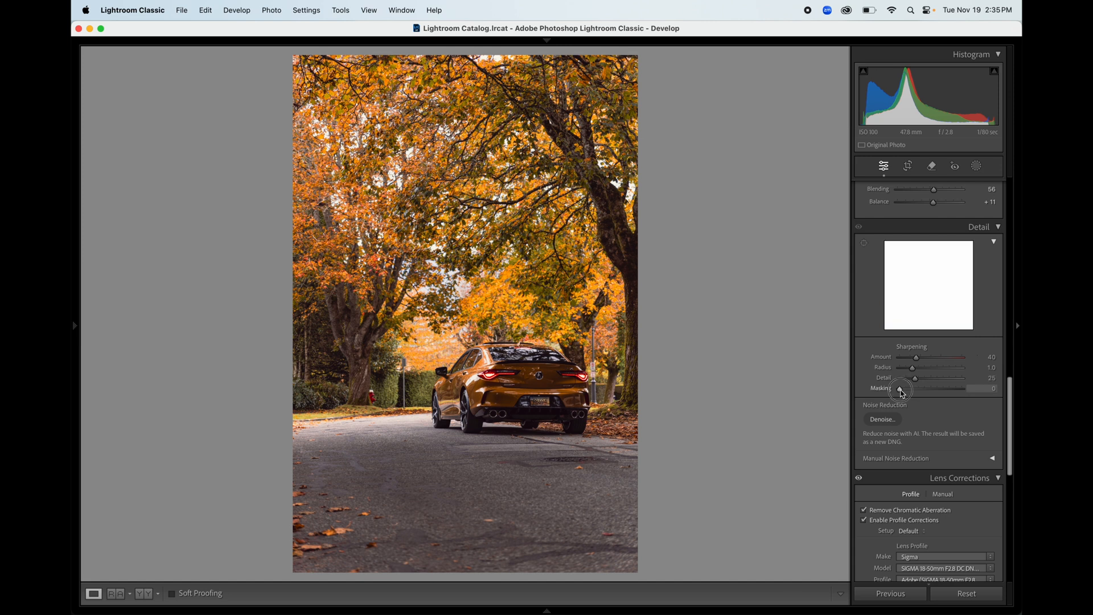
{"action": "left_click_drag", "start_coordinate": [901, 392], "coordinate": [958, 414]}
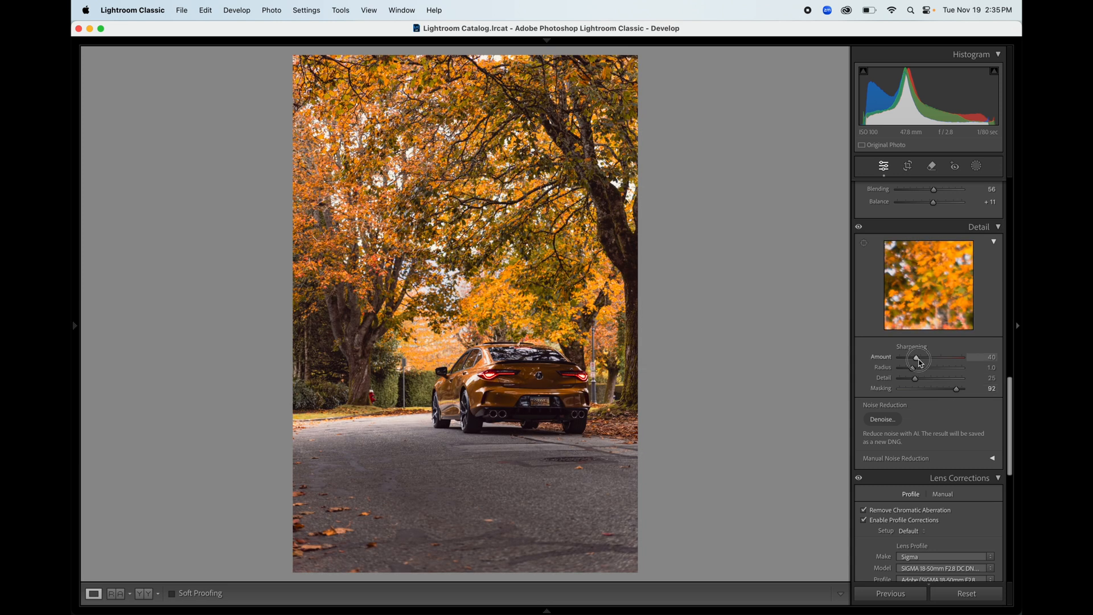
{"action": "left_click_drag", "start_coordinate": [916, 358], "coordinate": [927, 365]}
{"action": "left_click_drag", "start_coordinate": [1013, 401], "coordinate": [1000, 244]}
{"action": "key", "text": "backslash"}
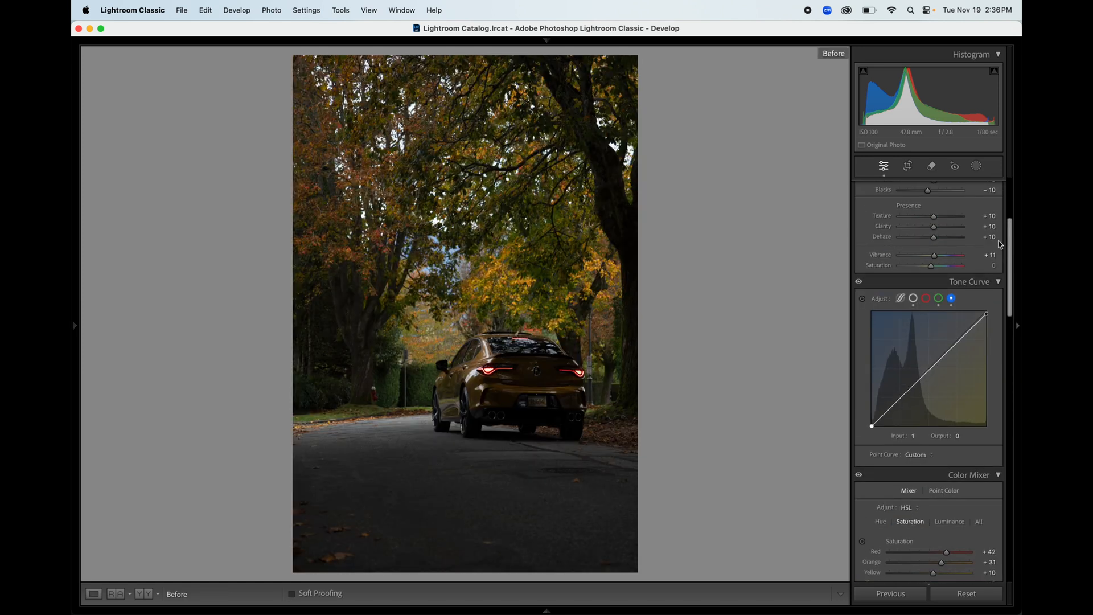
{"action": "key", "text": "backslash"}
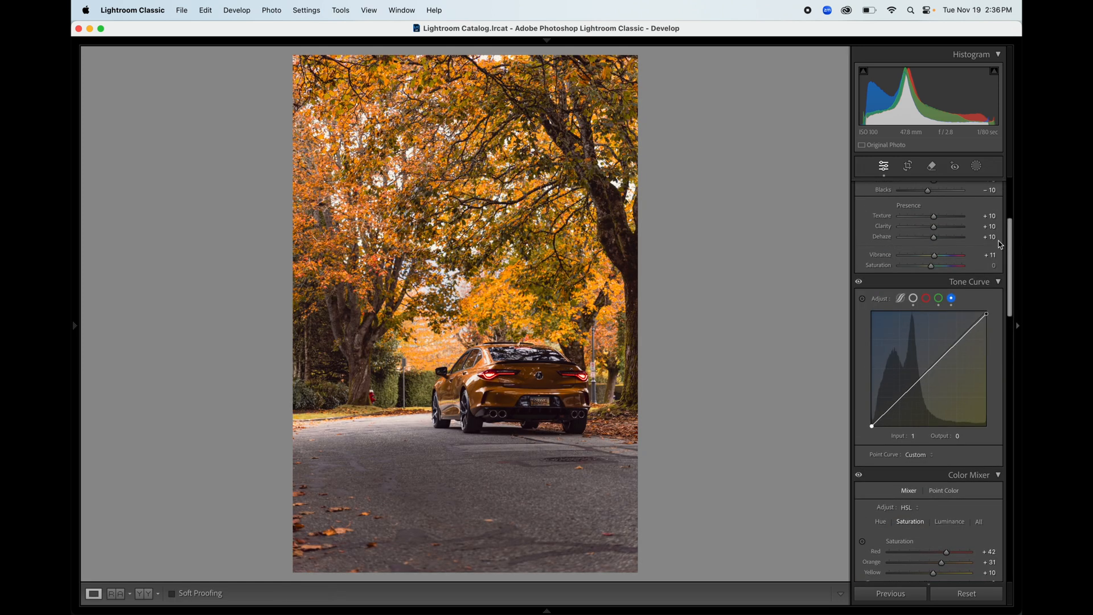
{"action": "left_click_drag", "start_coordinate": [1010, 263], "coordinate": [1012, 223]}
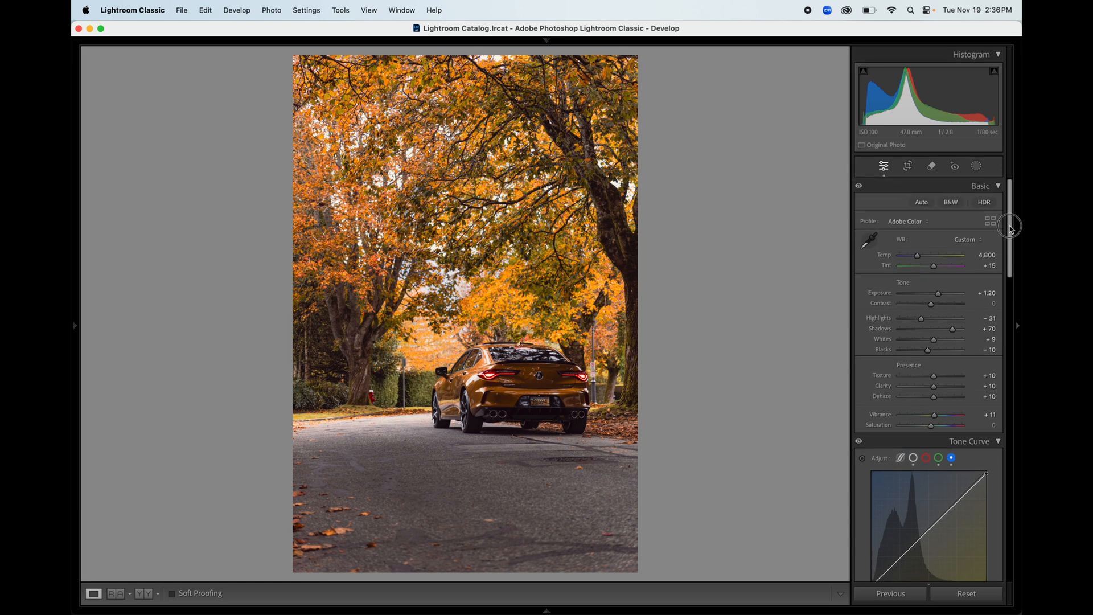
Step: Mask the car with Select Subject and add a Subtract brush to Mask 1
{"action": "left_click", "coordinate": [976, 166]}
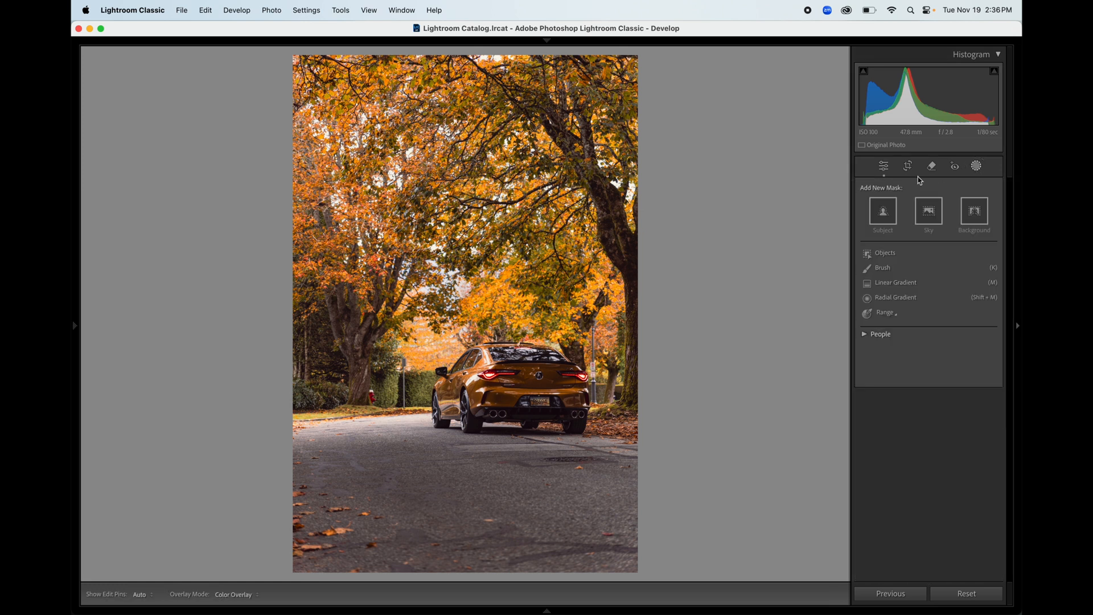
{"action": "left_click", "coordinate": [882, 213]}
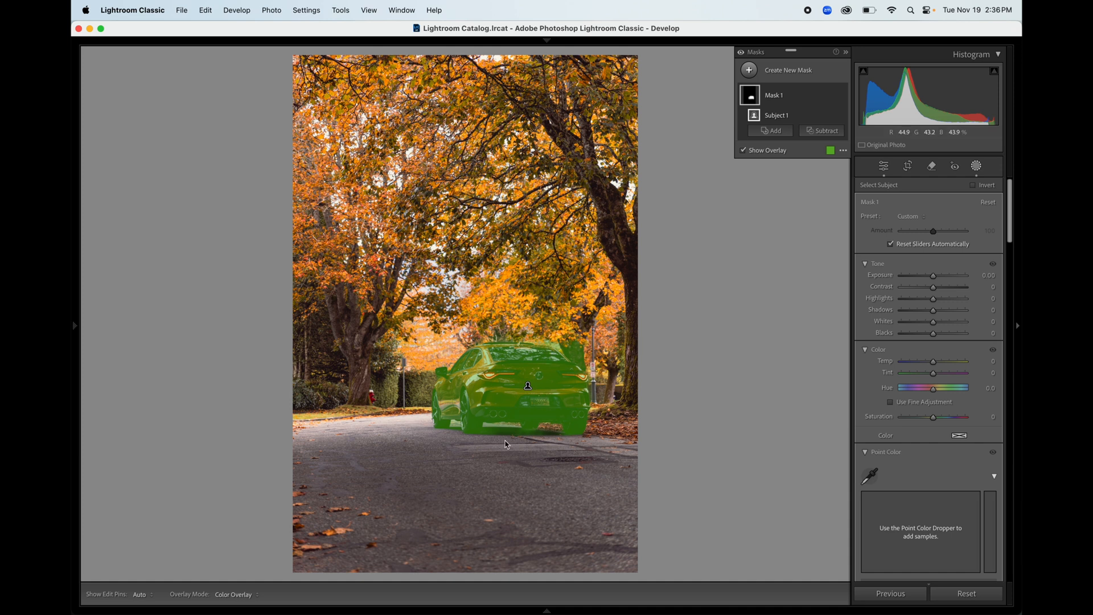
{"action": "left_click", "coordinate": [828, 132]}
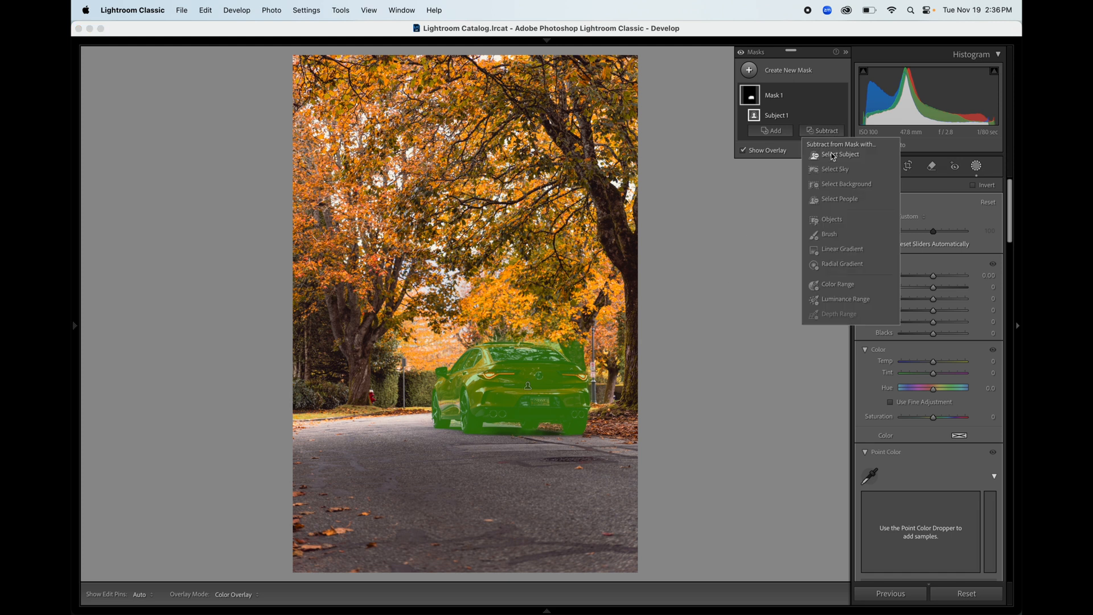
{"action": "left_click", "coordinate": [832, 234]}
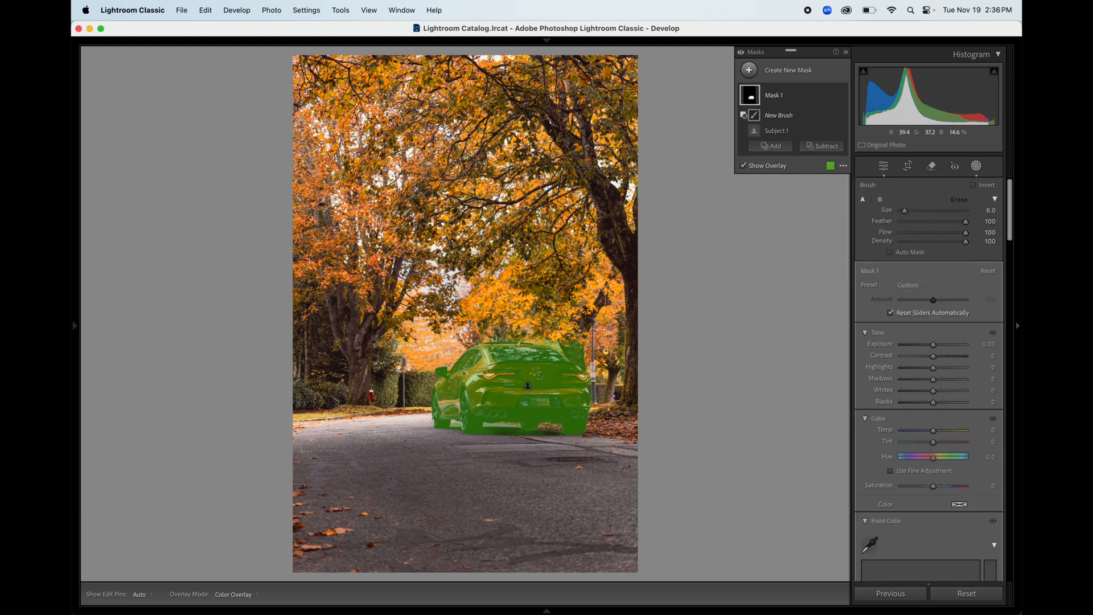
{"action": "key", "text": "h"}
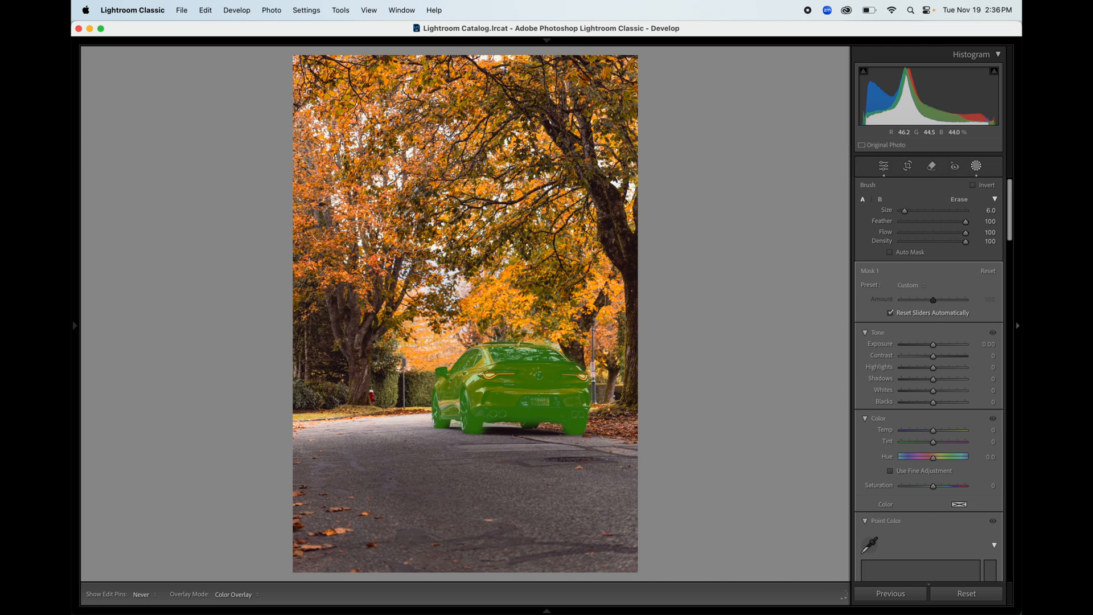
{"action": "key", "text": "h"}
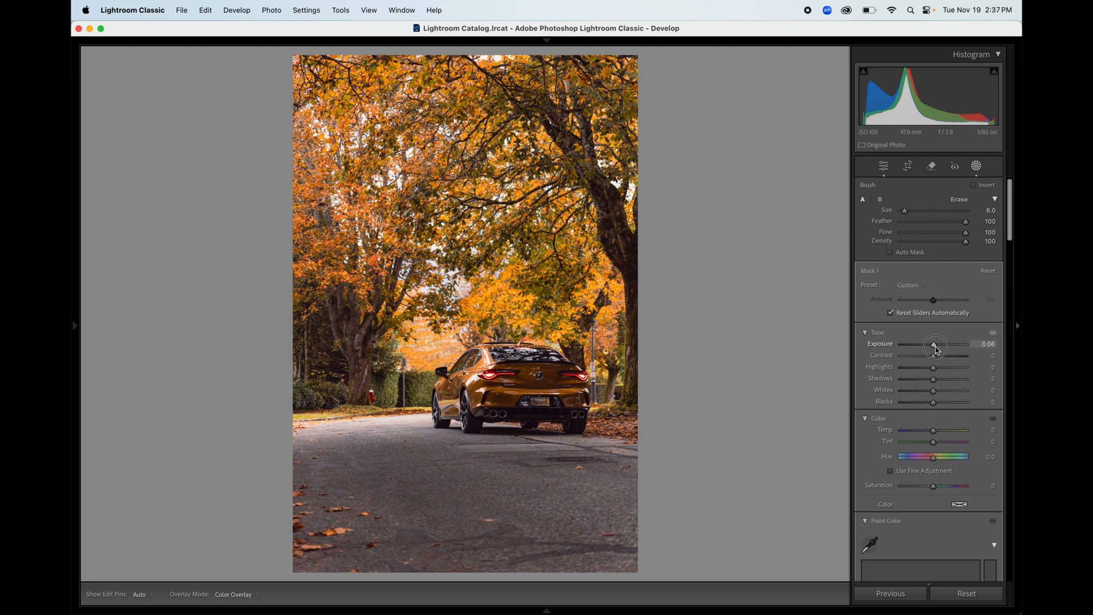
Step: Lift the car with Exposure 0.51, Contrast 9, Highlights 7, Shadows 5 and extra clarity
{"action": "mouse_move", "coordinate": [934, 346]}
{"action": "left_mouse_down"}
{"action": "mouse_move", "coordinate": [939, 385]}
{"action": "mouse_move", "coordinate": [936, 360]}
{"action": "left_mouse_up"}
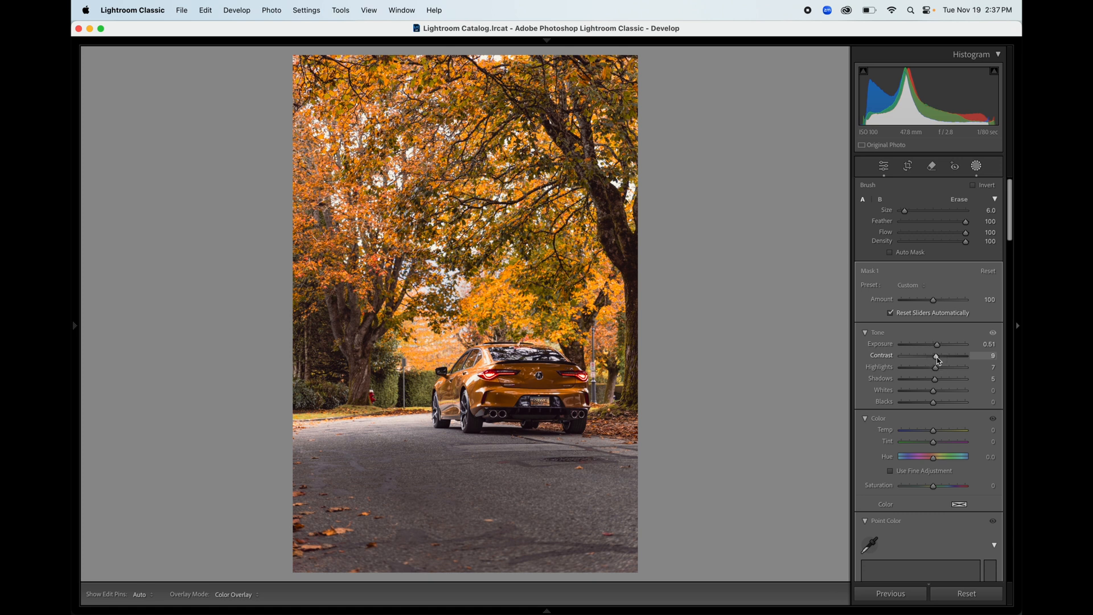
{"action": "left_click_drag", "start_coordinate": [938, 360], "coordinate": [938, 361]}
{"action": "left_click_drag", "start_coordinate": [1013, 237], "coordinate": [1008, 323]}
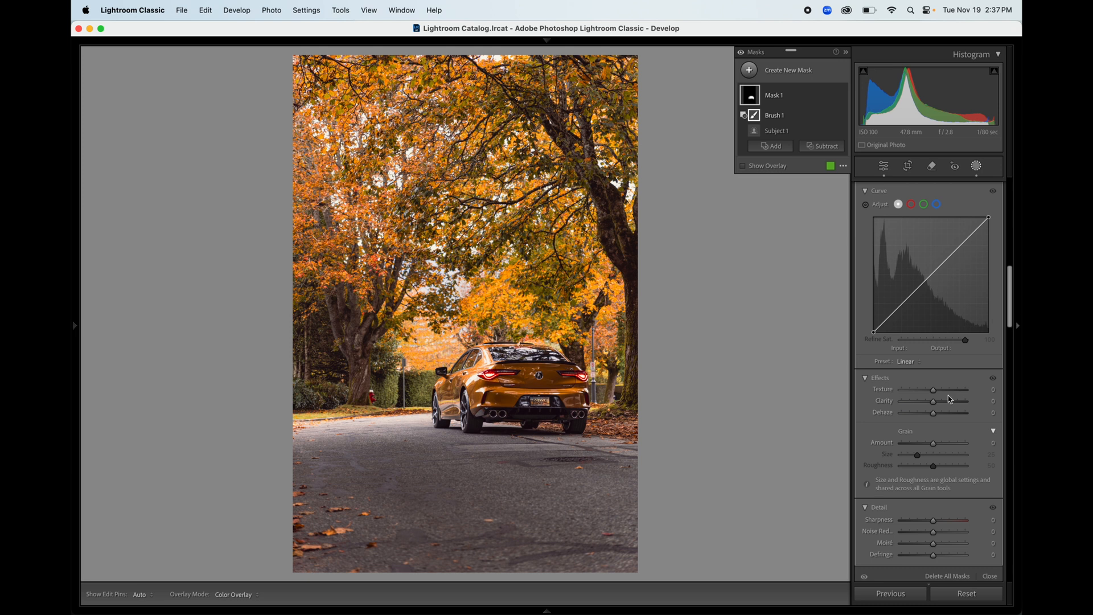
{"action": "left_click_drag", "start_coordinate": [933, 402], "coordinate": [933, 405]}
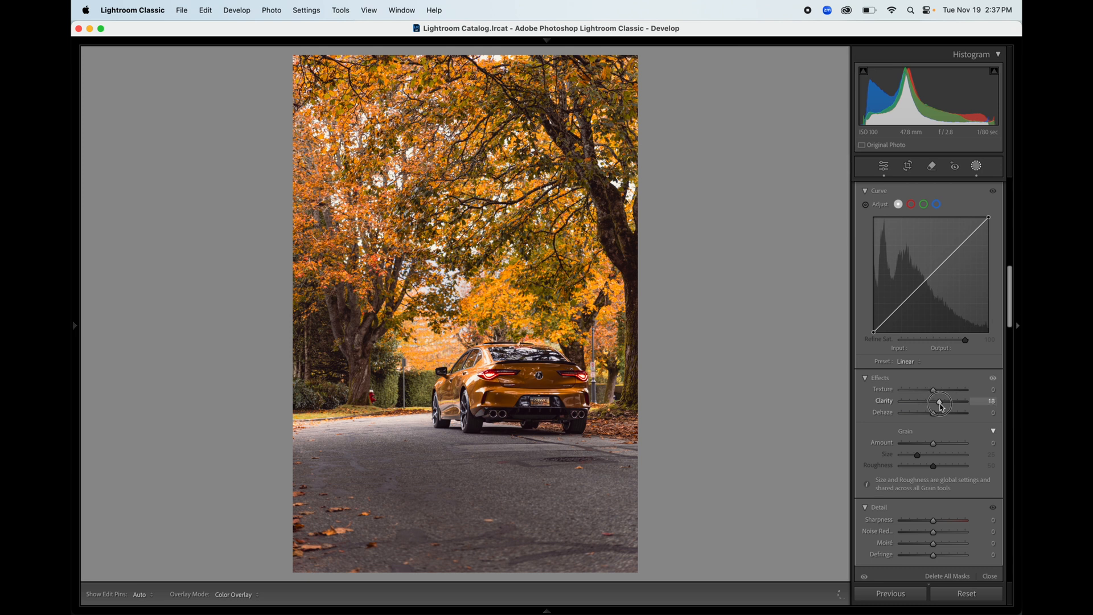
{"action": "left_click", "coordinate": [750, 72]}
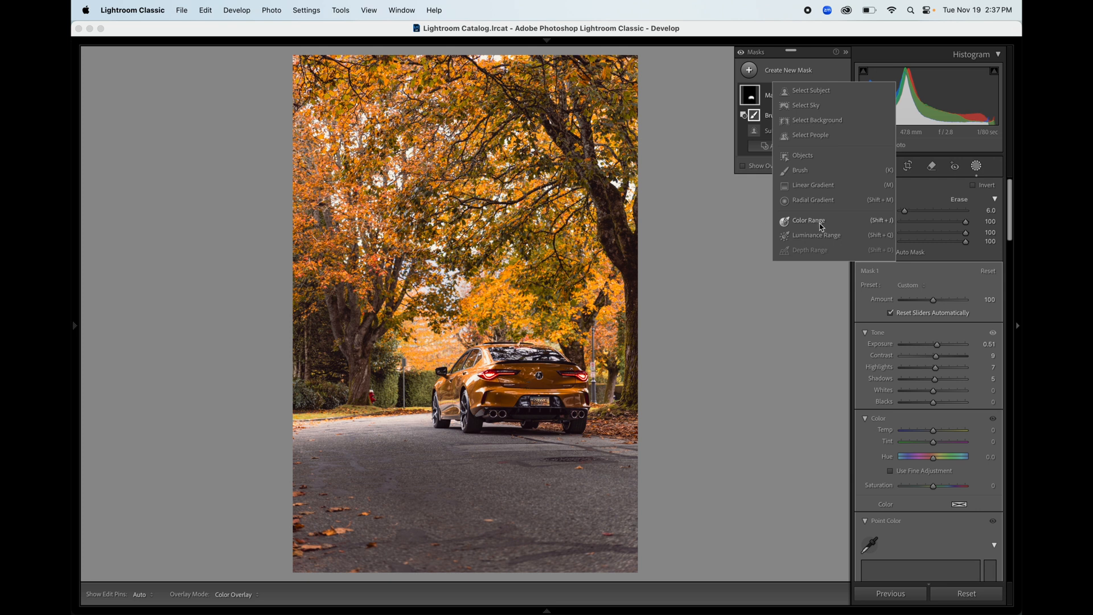
Step: Draw an inverted radial gradient around the car and set its Exposure to -1.64
{"action": "left_click", "coordinate": [836, 205]}
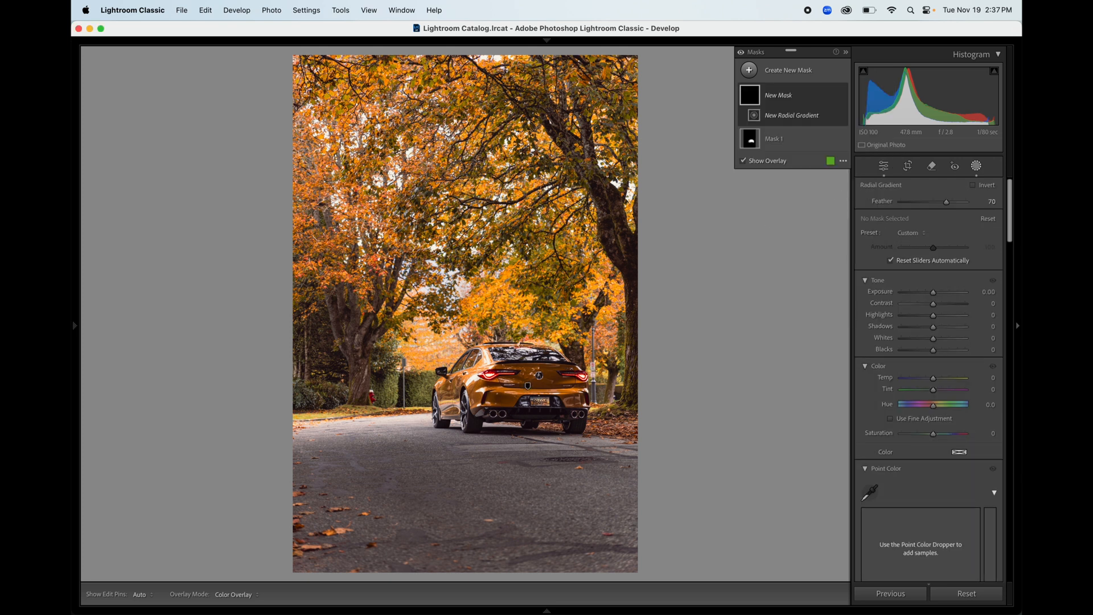
{"action": "left_click_drag", "start_coordinate": [503, 384], "coordinate": [824, 609]}
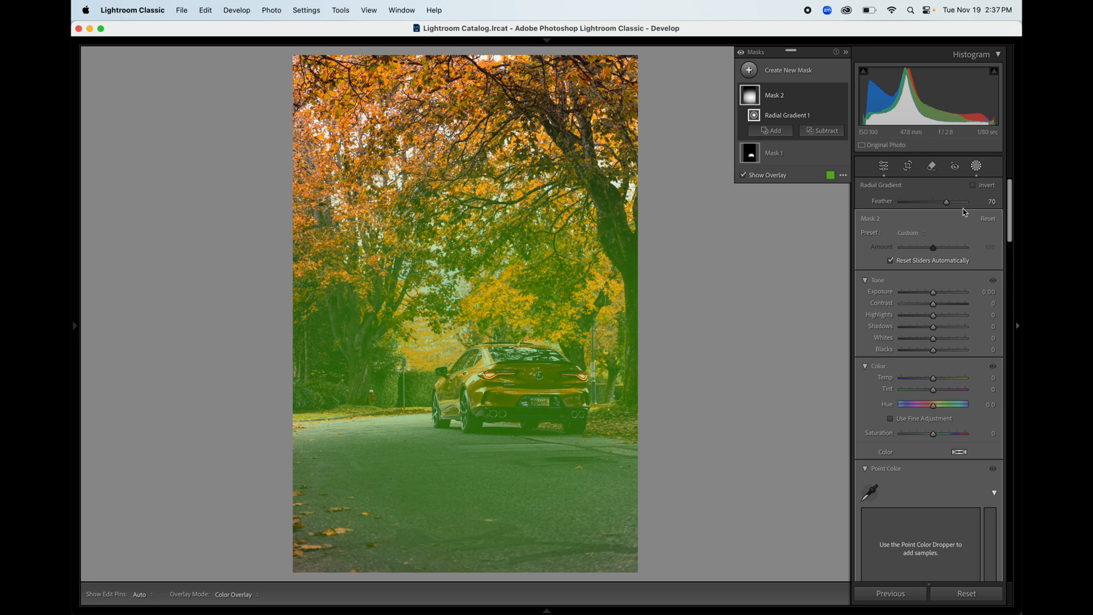
{"action": "left_click", "coordinate": [974, 185]}
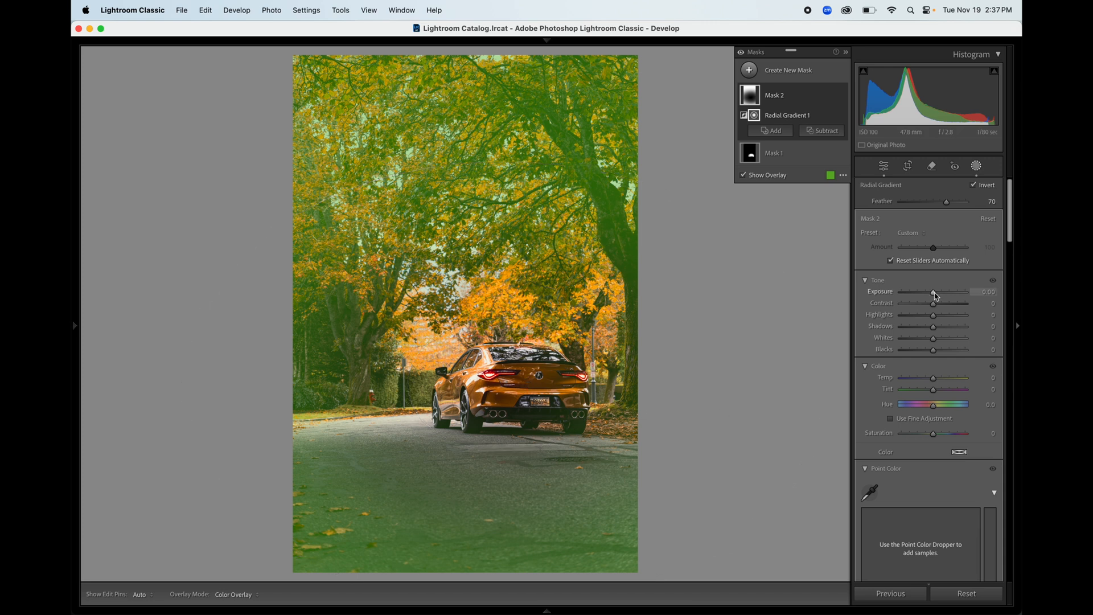
{"action": "left_click_drag", "start_coordinate": [934, 293], "coordinate": [922, 297]}
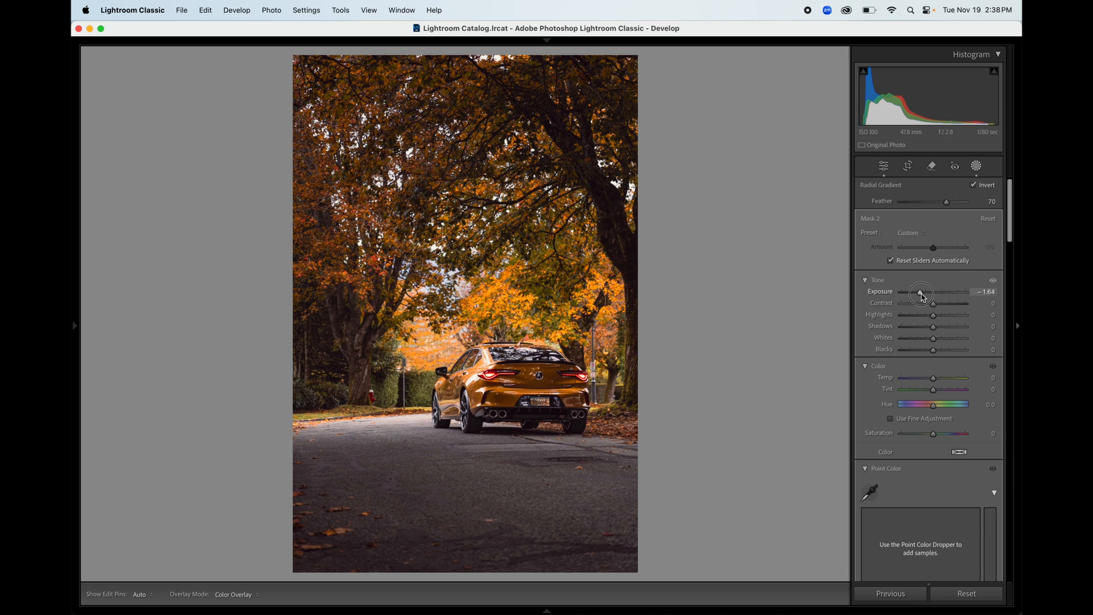
{"action": "left_click", "coordinate": [884, 166]}
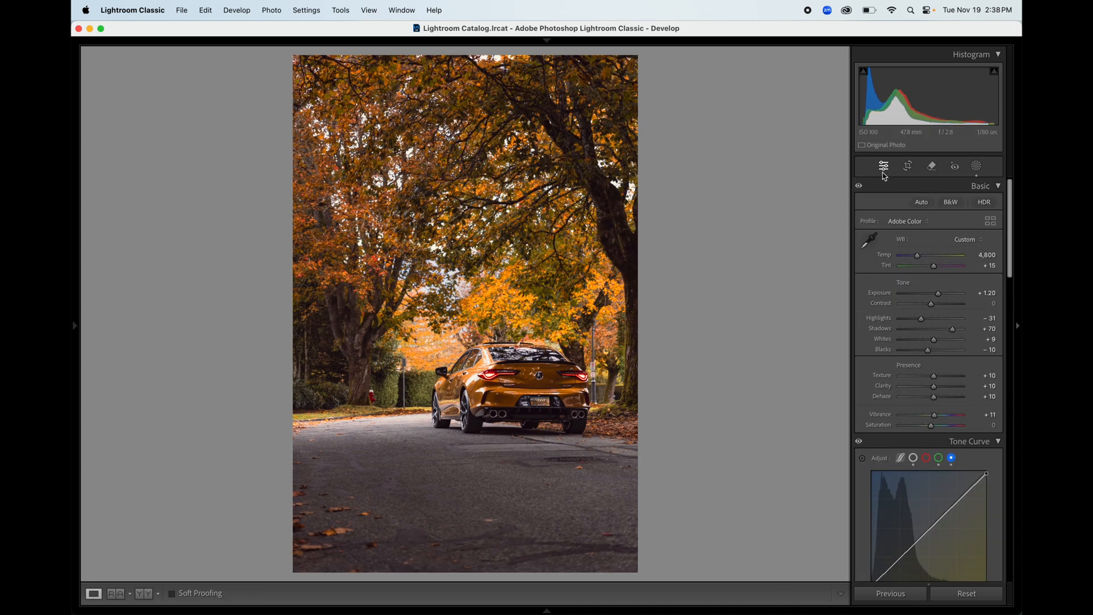
Step: Crop the top of the photo down so the car fills more of the frame
{"action": "left_click", "coordinate": [908, 166]}
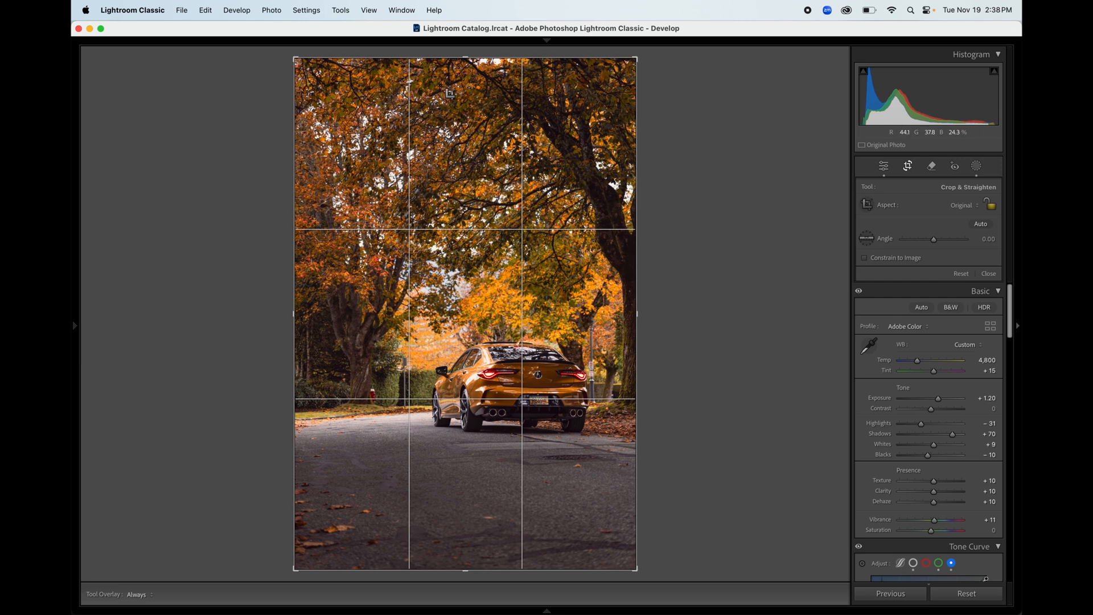
{"action": "left_click_drag", "start_coordinate": [466, 59], "coordinate": [465, 91]}
{"action": "key", "text": "Return"}
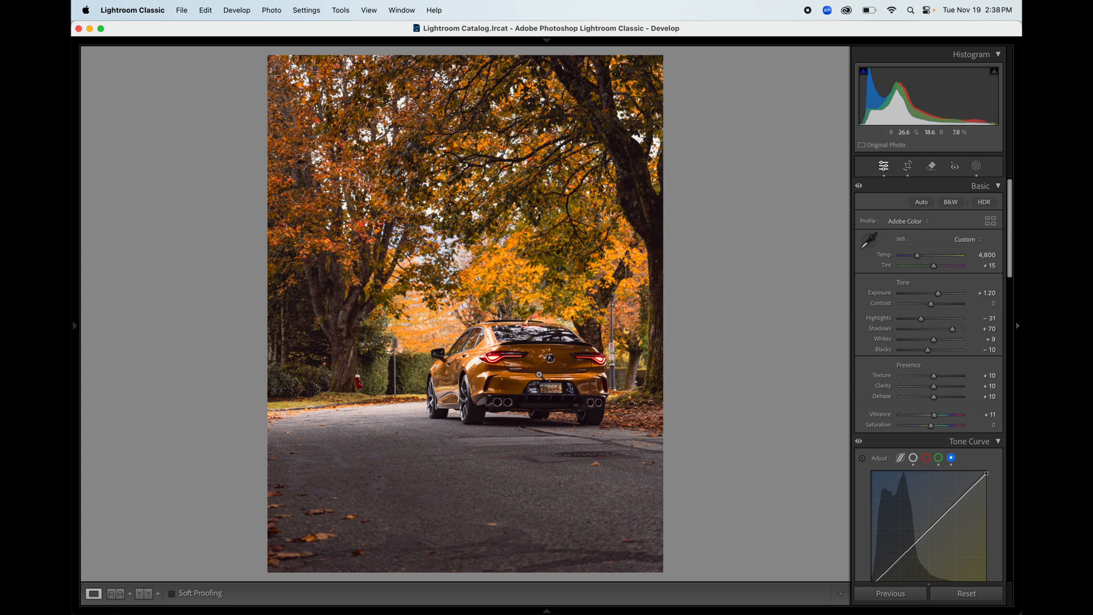
{"action": "left_click", "coordinate": [934, 173]}
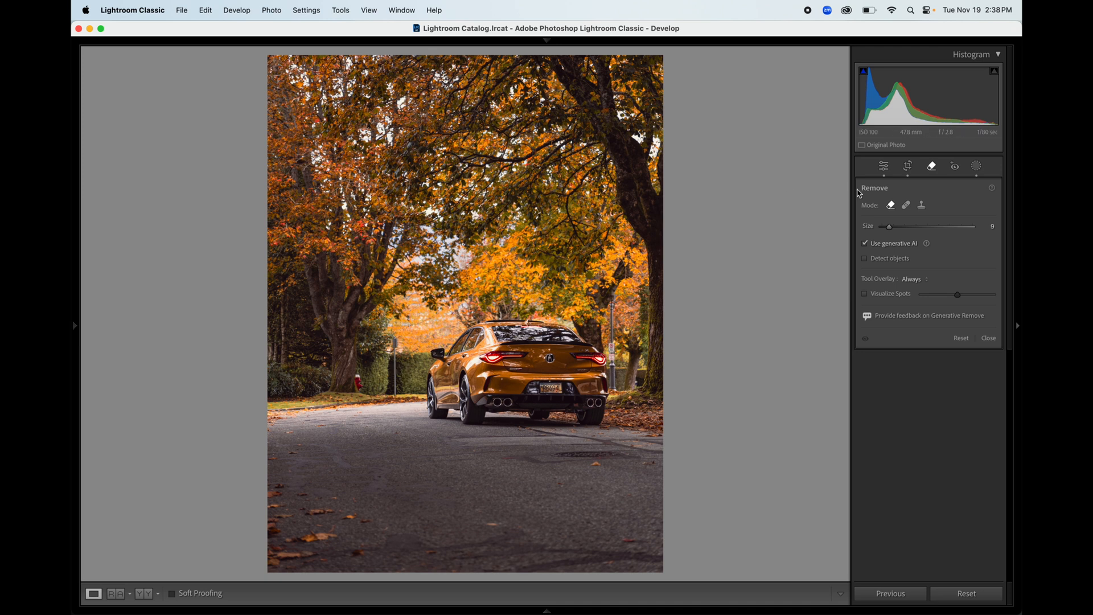
Step: Zoom in and erase the sign on the post beside the hydrant with the Remove tool
{"action": "left_click", "coordinate": [883, 166]}
{"action": "left_click", "coordinate": [385, 371]}
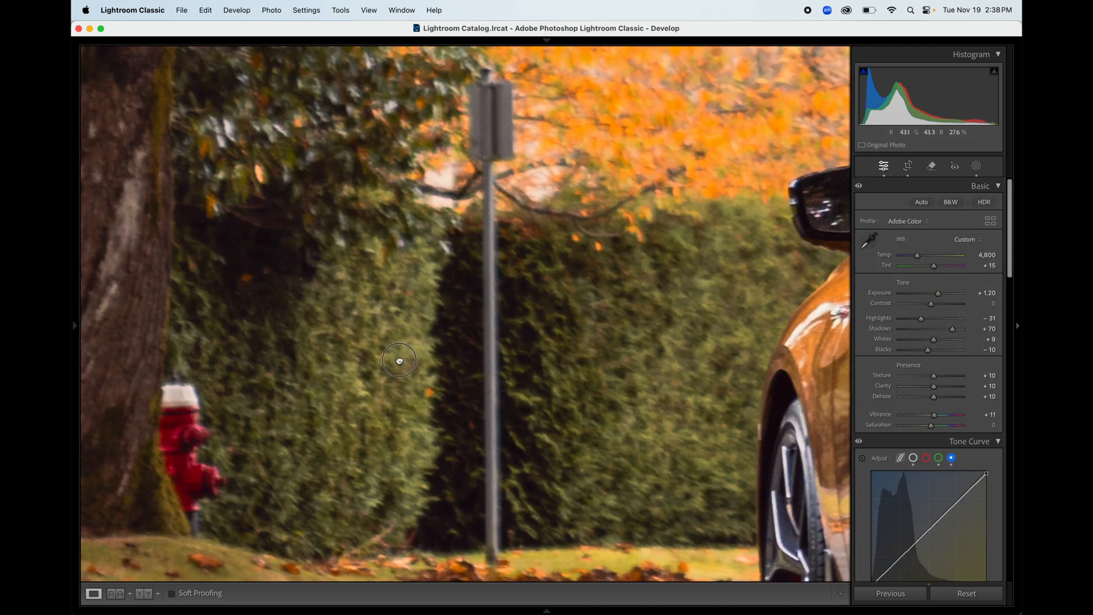
{"action": "left_click_drag", "start_coordinate": [400, 361], "coordinate": [391, 358]}
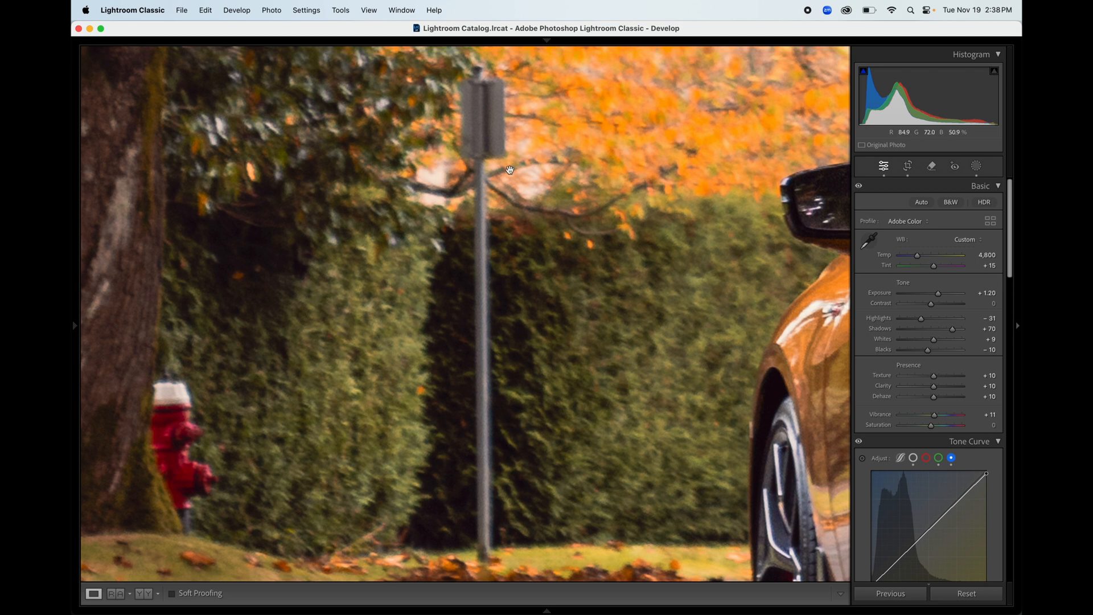
{"action": "left_click", "coordinate": [933, 167]}
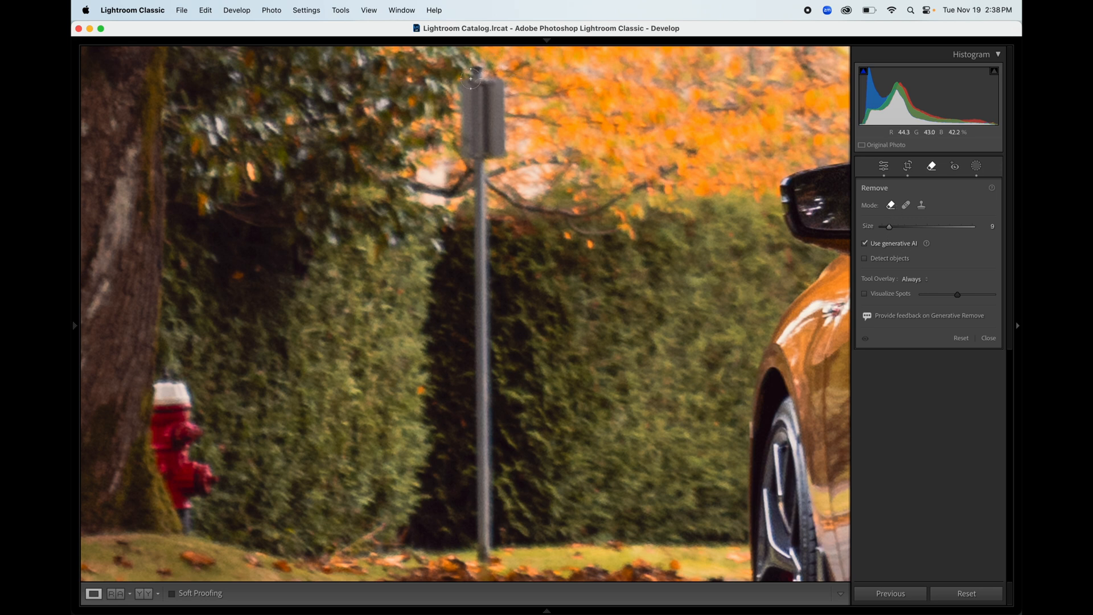
{"action": "mouse_move", "coordinate": [473, 71]}
{"action": "left_mouse_down"}
{"action": "mouse_move", "coordinate": [486, 74]}
{"action": "mouse_move", "coordinate": [463, 93]}
{"action": "mouse_move", "coordinate": [464, 133]}
{"action": "mouse_move", "coordinate": [481, 156]}
{"action": "mouse_move", "coordinate": [484, 533]}
{"action": "left_mouse_up"}
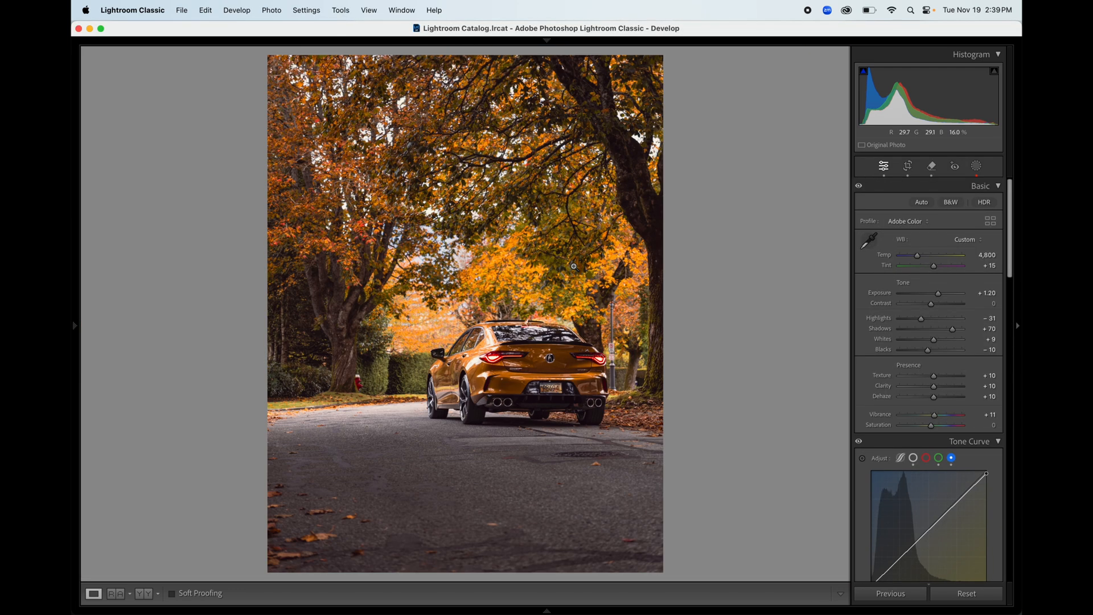
Step: Erase the no-parking sign behind the car and return to the full-photo view
{"action": "left_click", "coordinate": [615, 344]}
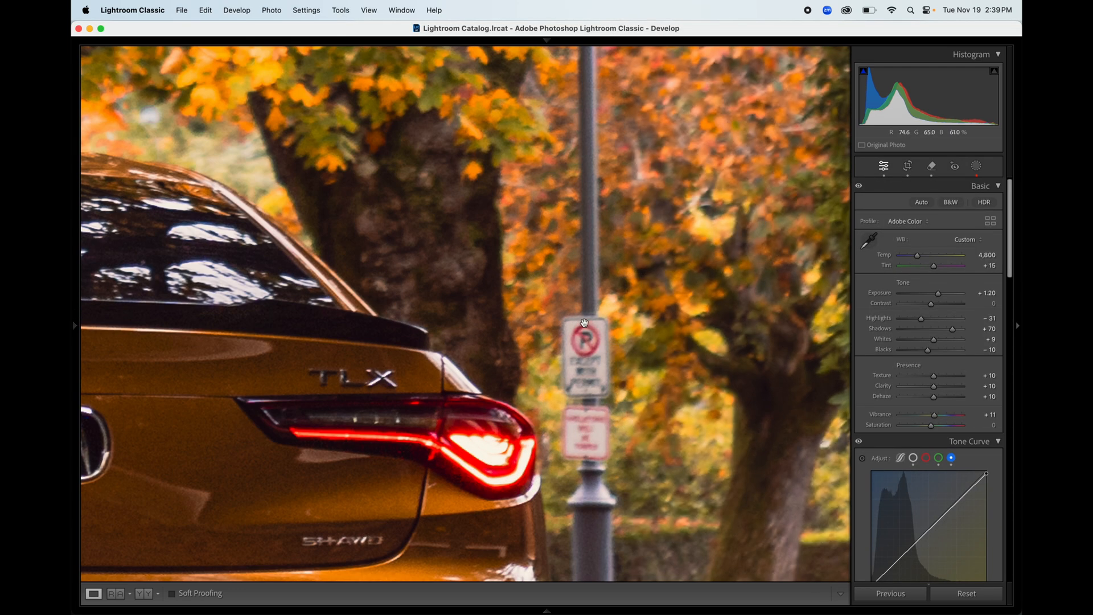
{"action": "left_click", "coordinate": [934, 169]}
{"action": "mouse_move", "coordinate": [566, 325]}
{"action": "left_mouse_down"}
{"action": "mouse_move", "coordinate": [595, 326]}
{"action": "mouse_move", "coordinate": [569, 390]}
{"action": "mouse_move", "coordinate": [576, 357]}
{"action": "mouse_move", "coordinate": [582, 451]}
{"action": "left_mouse_up"}
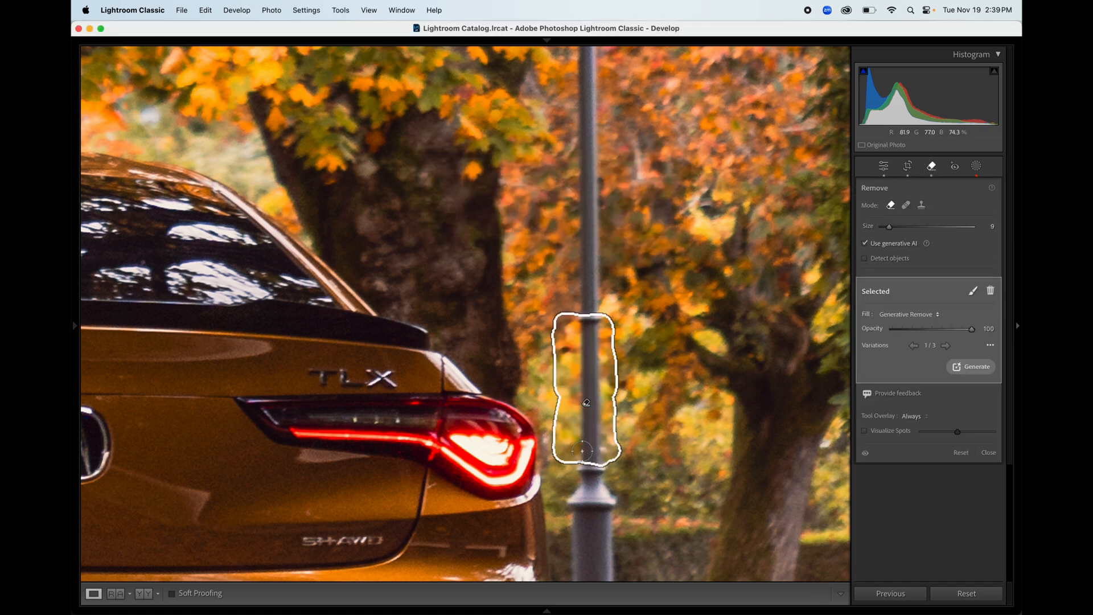
{"action": "key", "text": "q"}
{"action": "left_click", "coordinate": [543, 389]}
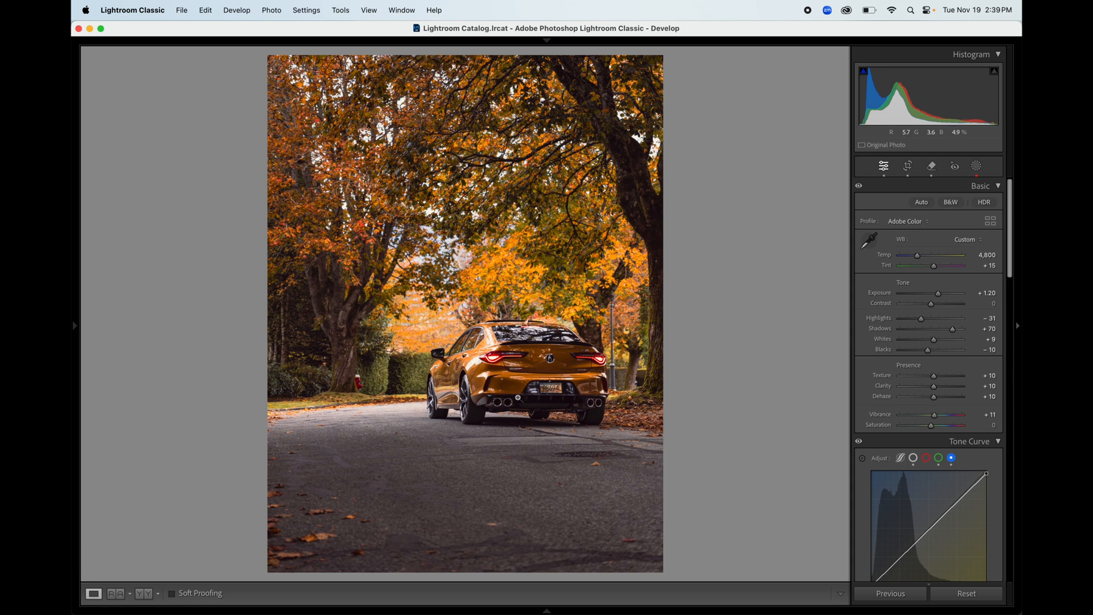
Step: Inspect the car's roof, tail light, side and rear bumper at 1:1, then align it with the reference
{"action": "left_click", "coordinate": [536, 378]}
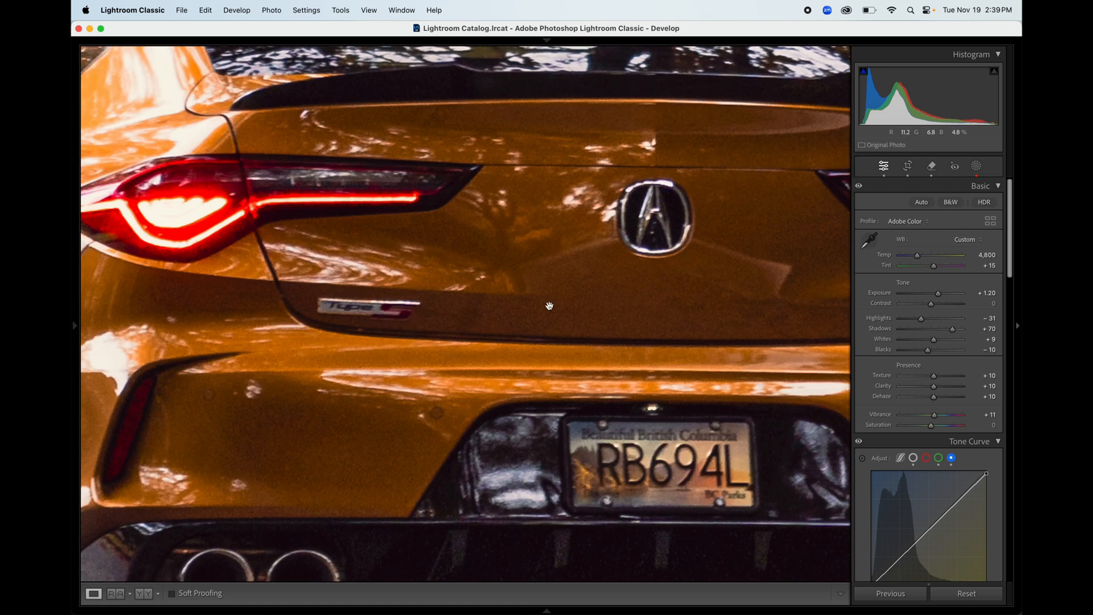
{"action": "left_click_drag", "start_coordinate": [409, 241], "coordinate": [665, 502]}
{"action": "left_click_drag", "start_coordinate": [566, 166], "coordinate": [502, 70]}
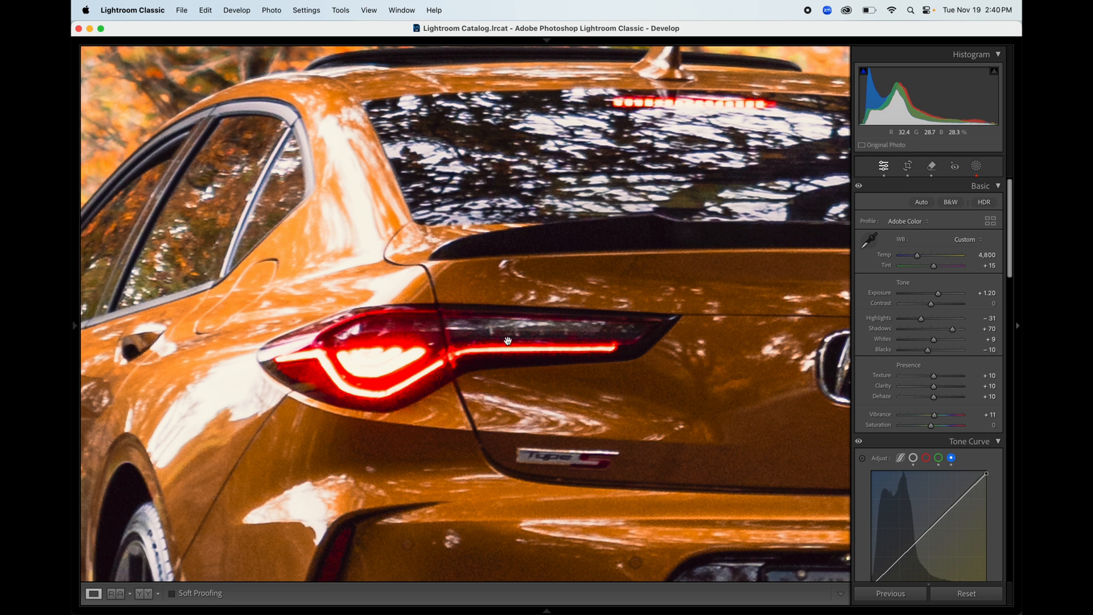
{"action": "left_click_drag", "start_coordinate": [507, 341], "coordinate": [654, 200]}
{"action": "left_click_drag", "start_coordinate": [368, 389], "coordinate": [373, 245]}
{"action": "left_click_drag", "start_coordinate": [558, 234], "coordinate": [434, 301]}
{"action": "left_click", "coordinate": [434, 302]}
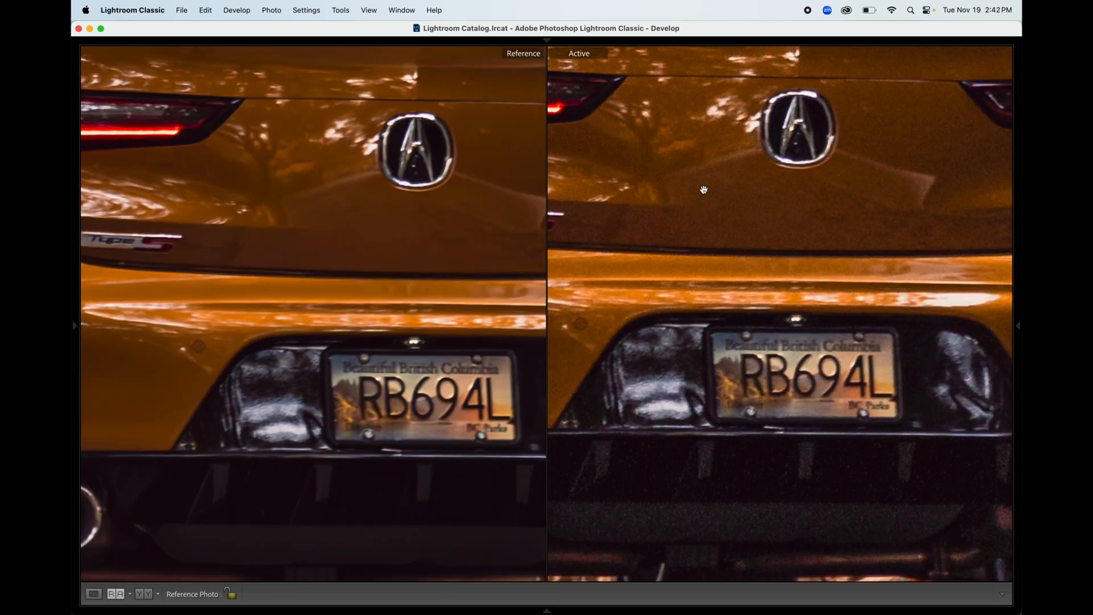
{"action": "left_click_drag", "start_coordinate": [704, 190], "coordinate": [711, 226]}
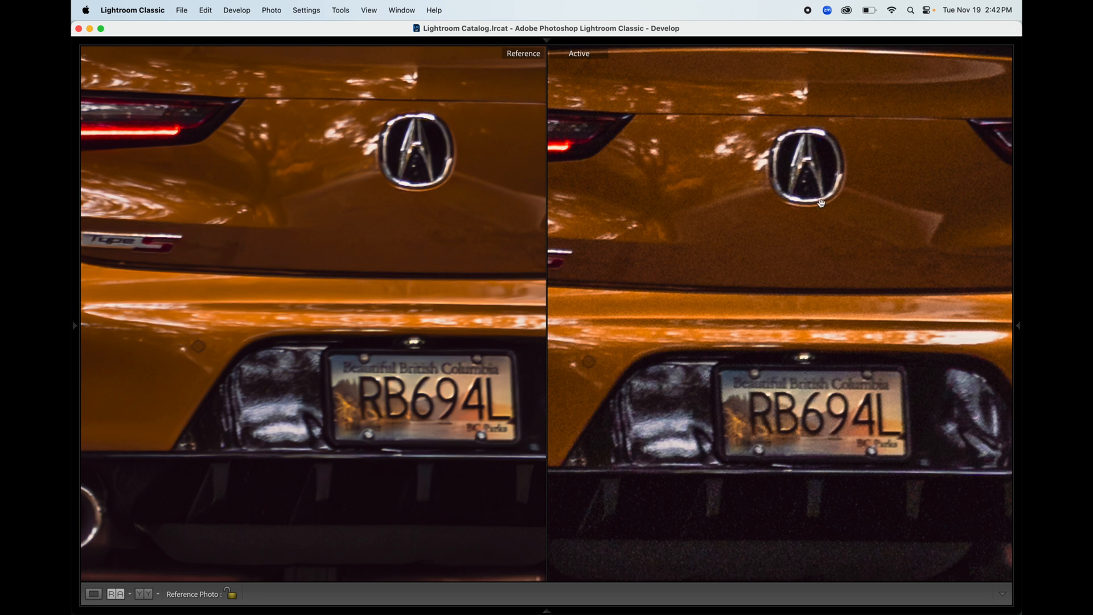
Step: Zoom both the reference and edited photos to Fit in Reference View
{"action": "left_click_drag", "start_coordinate": [340, 224], "coordinate": [321, 268]}
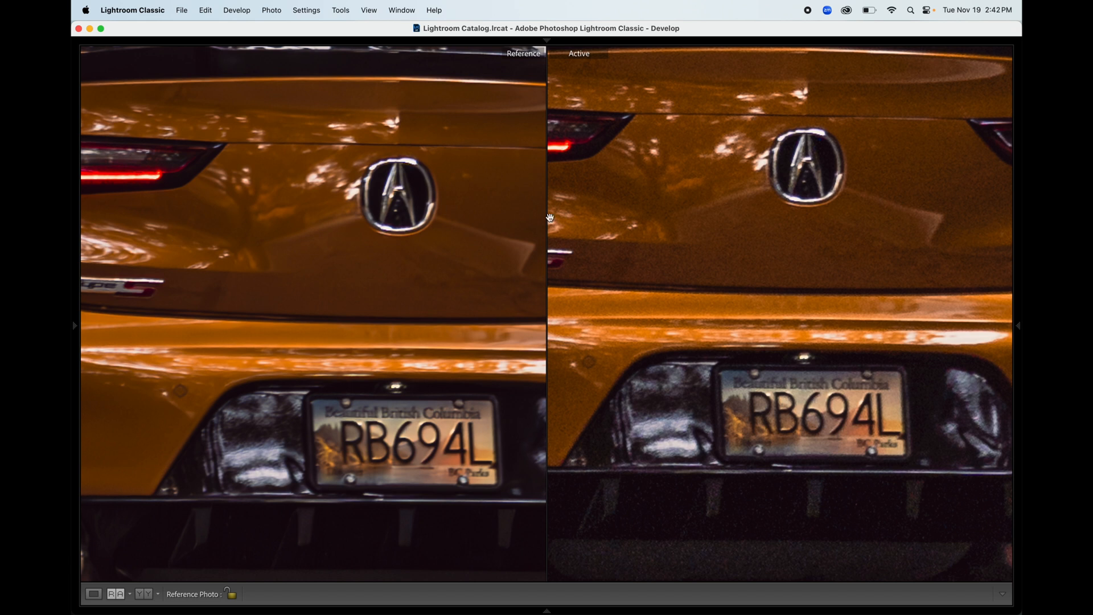
{"action": "left_click", "coordinate": [363, 272]}
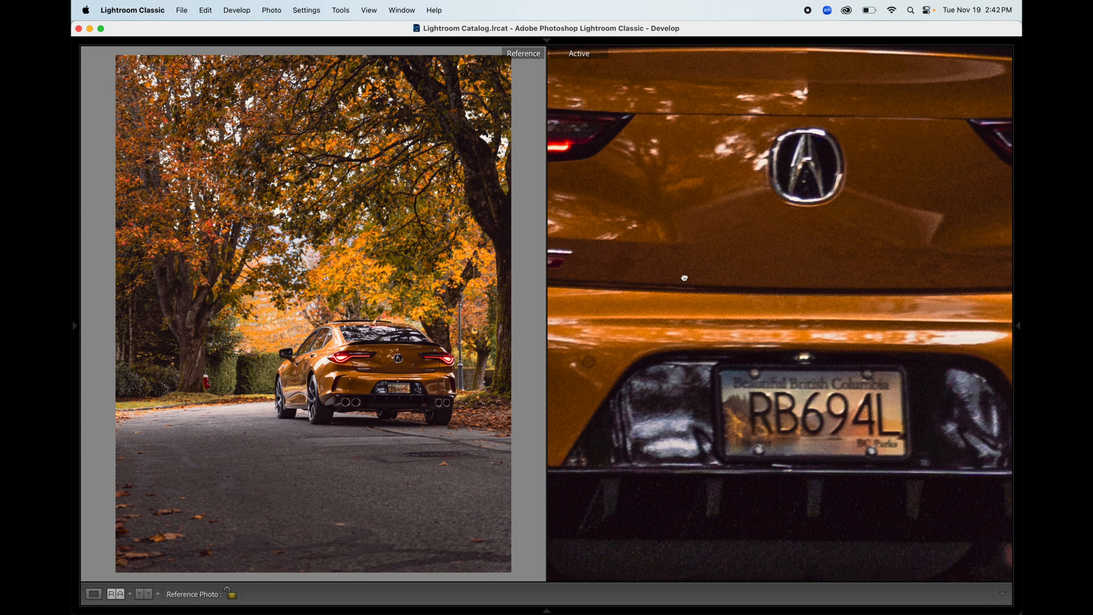
{"action": "left_click", "coordinate": [684, 277]}
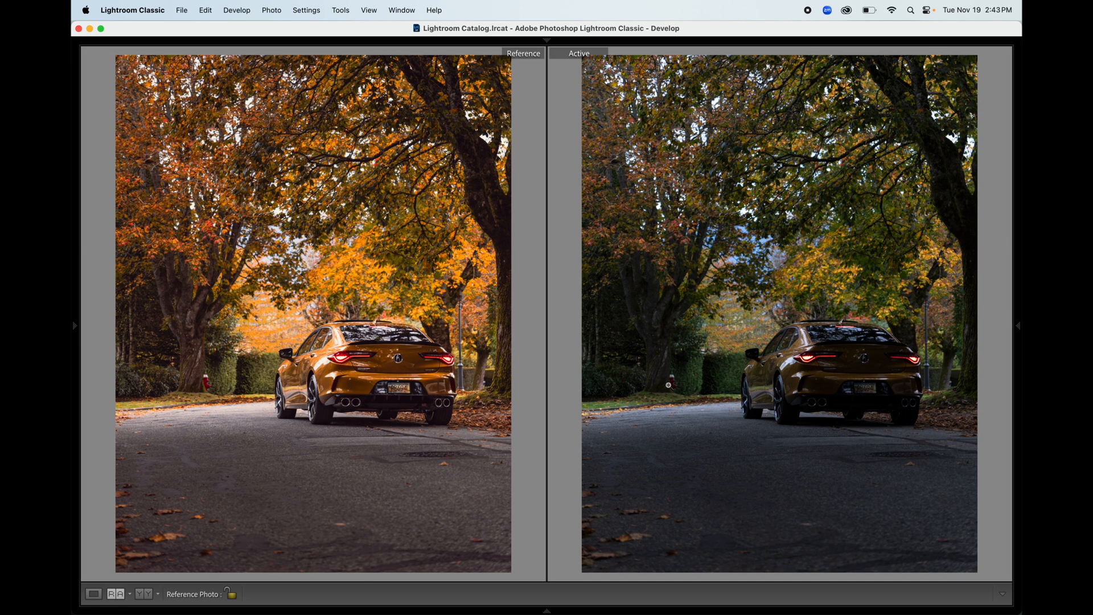
{"action": "mouse_move", "coordinate": [1019, 334]}
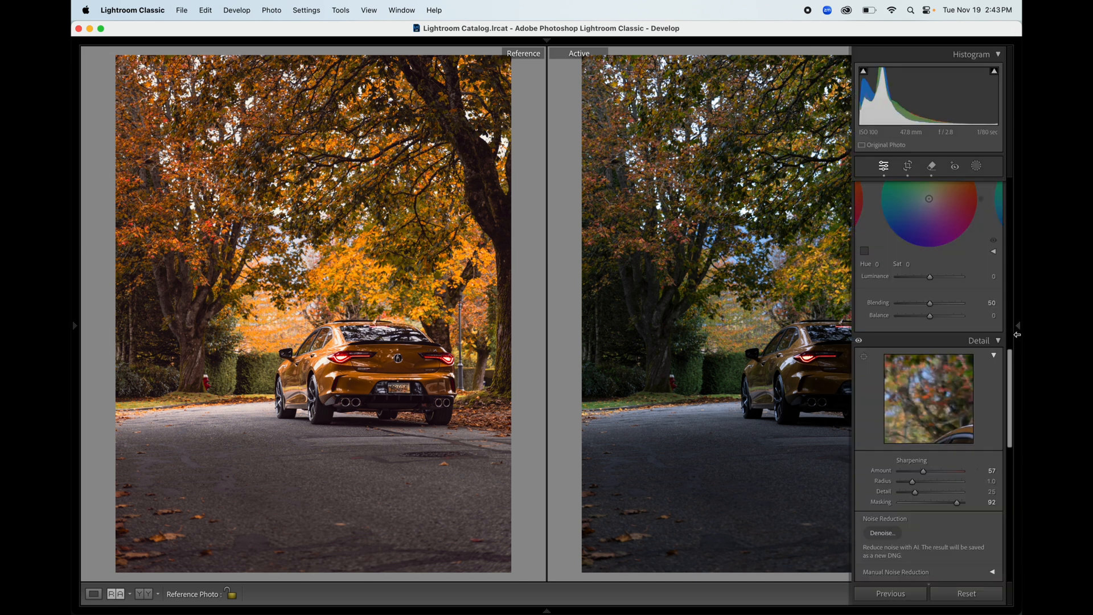